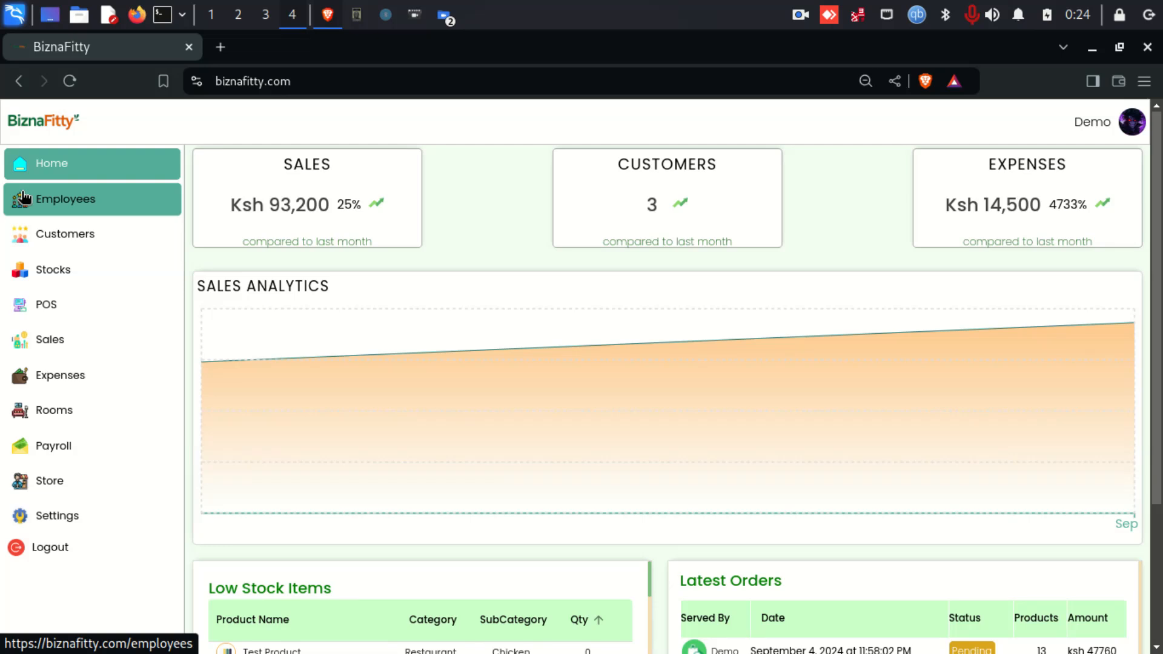
- Look through the Employees, Customers and Stocks pages, then go to the POS screen
{"action": "left_click", "coordinate": [53, 209]}
{"action": "left_click", "coordinate": [70, 239]}
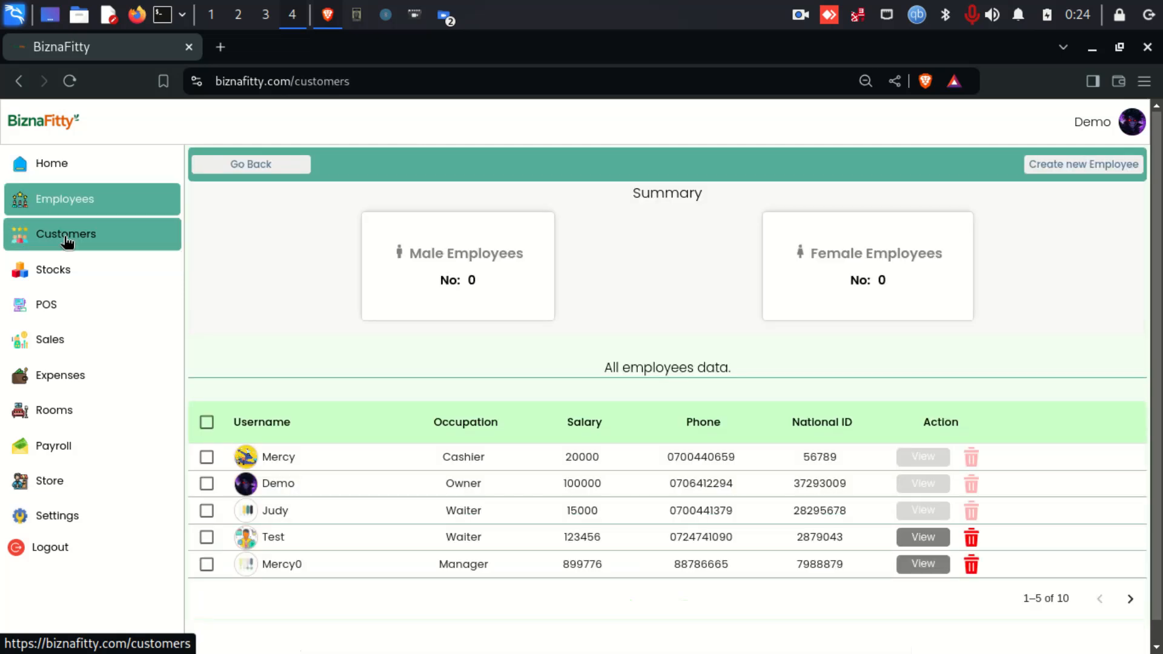
{"action": "left_click", "coordinate": [68, 277]}
{"action": "left_click", "coordinate": [67, 302]}
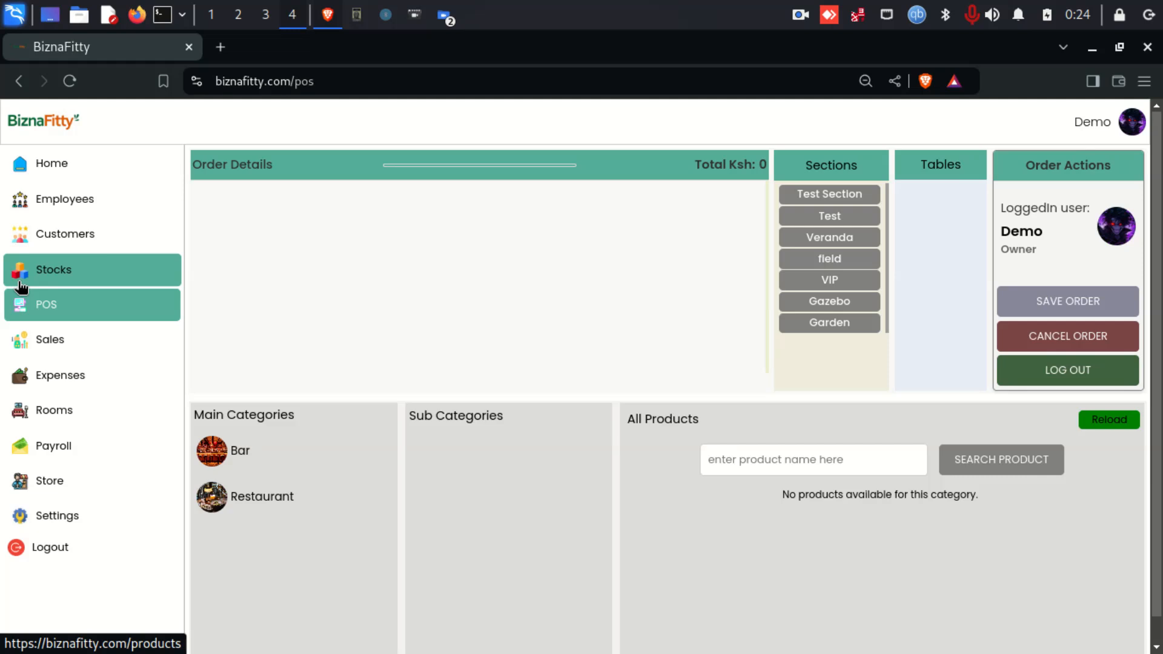
- Log out of the owner account, read the normal-accounts key under Demo, and bring up the access-key field
{"action": "left_click", "coordinate": [50, 548]}
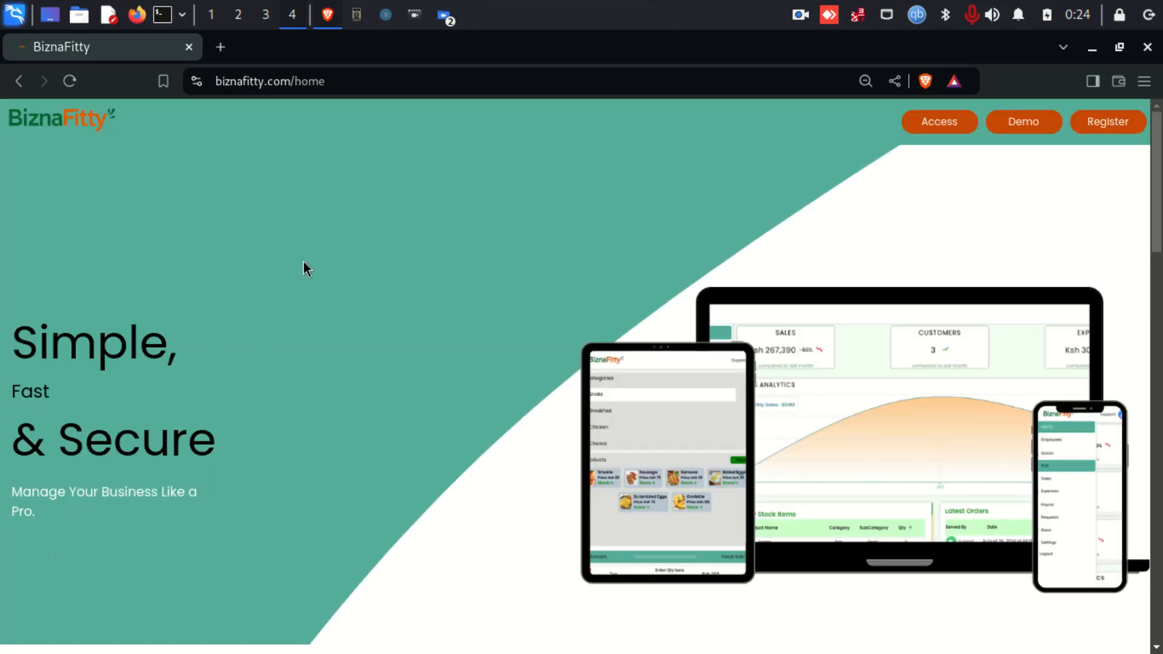
{"action": "left_click", "coordinate": [1039, 122]}
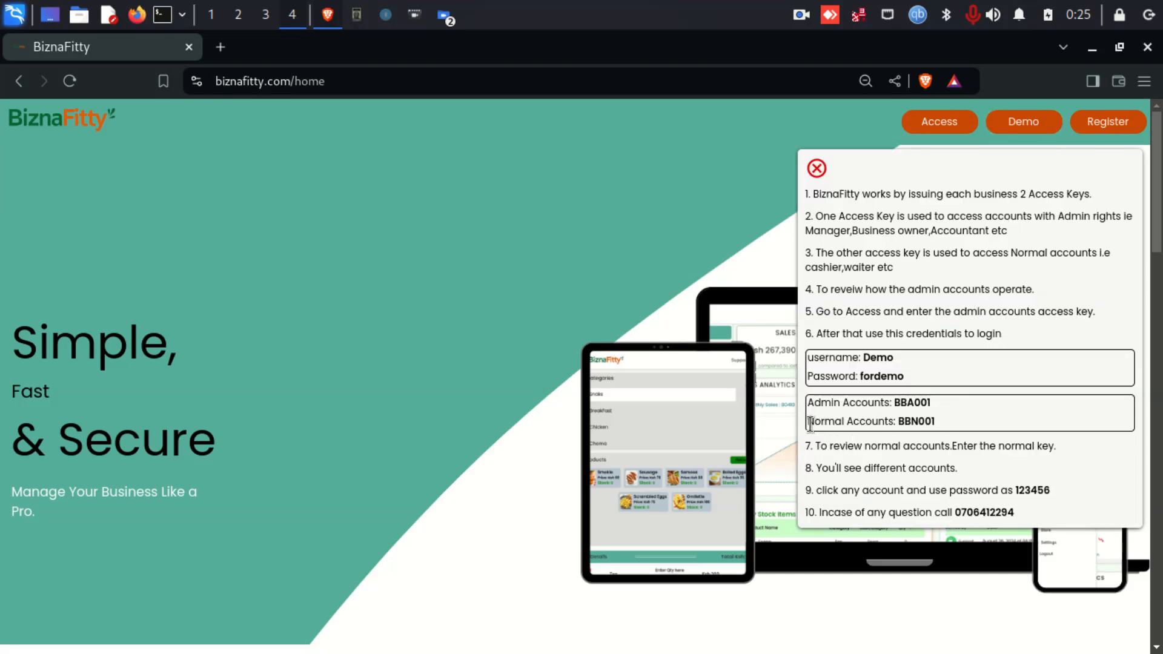
{"action": "left_click_drag", "start_coordinate": [808, 422], "coordinate": [898, 421]}
{"action": "left_click", "coordinate": [943, 421]}
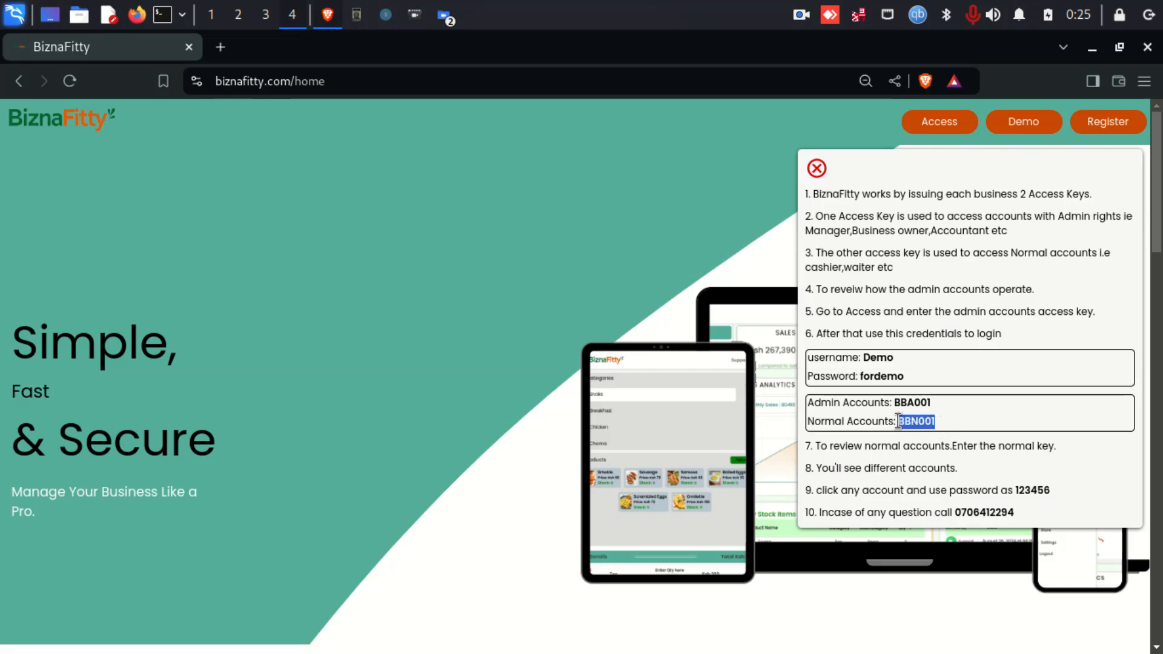
{"action": "left_click", "coordinate": [817, 168]}
{"action": "left_click", "coordinate": [917, 135]}
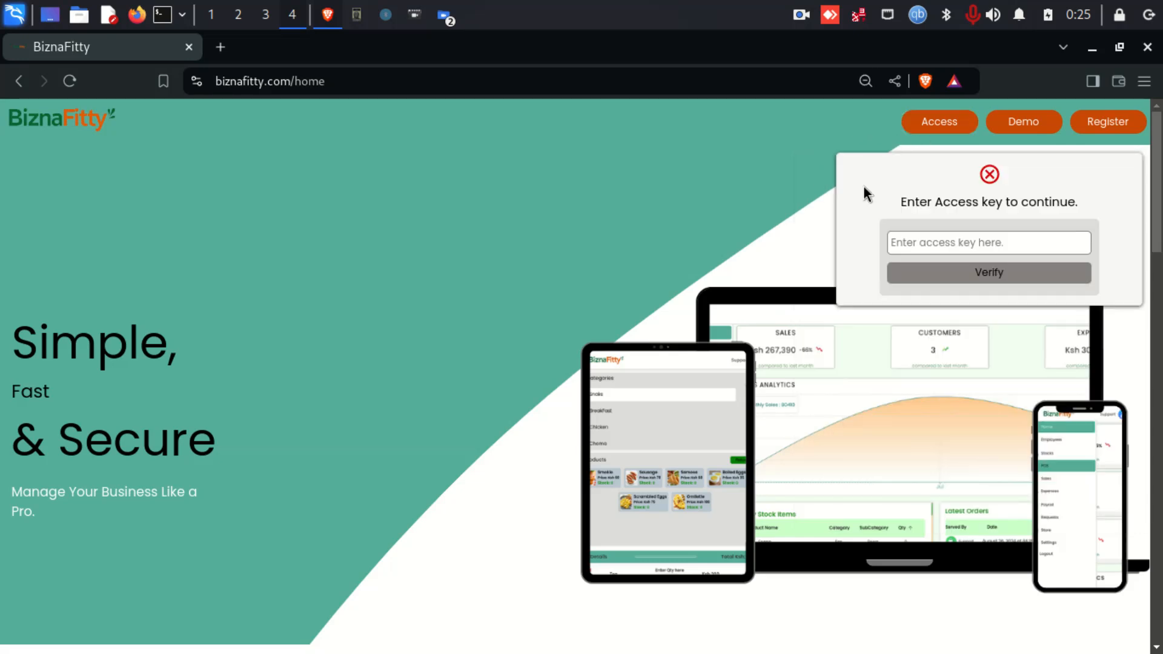
{"action": "left_click", "coordinate": [936, 242]}
- Enter the normal-accounts access key and verify it
{"action": "type", "text": "BBN001"}
{"action": "left_click", "coordinate": [984, 275]}
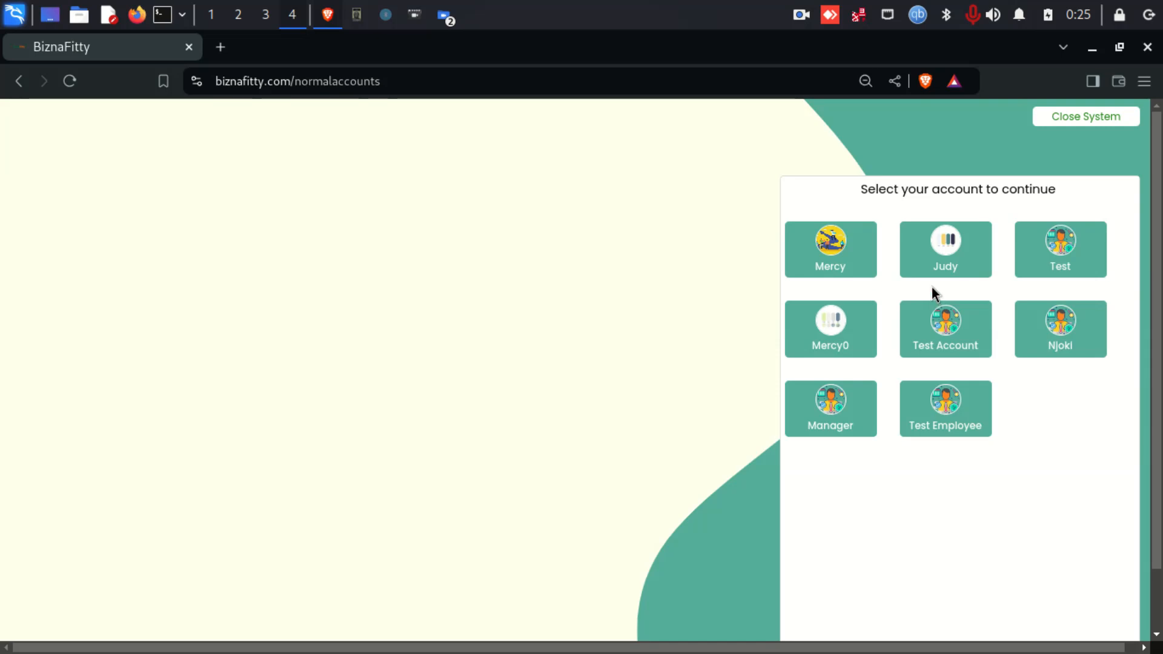
- Sign in to the waiter's account, entering the password on the on-screen keypad
{"action": "left_click", "coordinate": [956, 249]}
{"action": "left_click", "coordinate": [212, 394]}
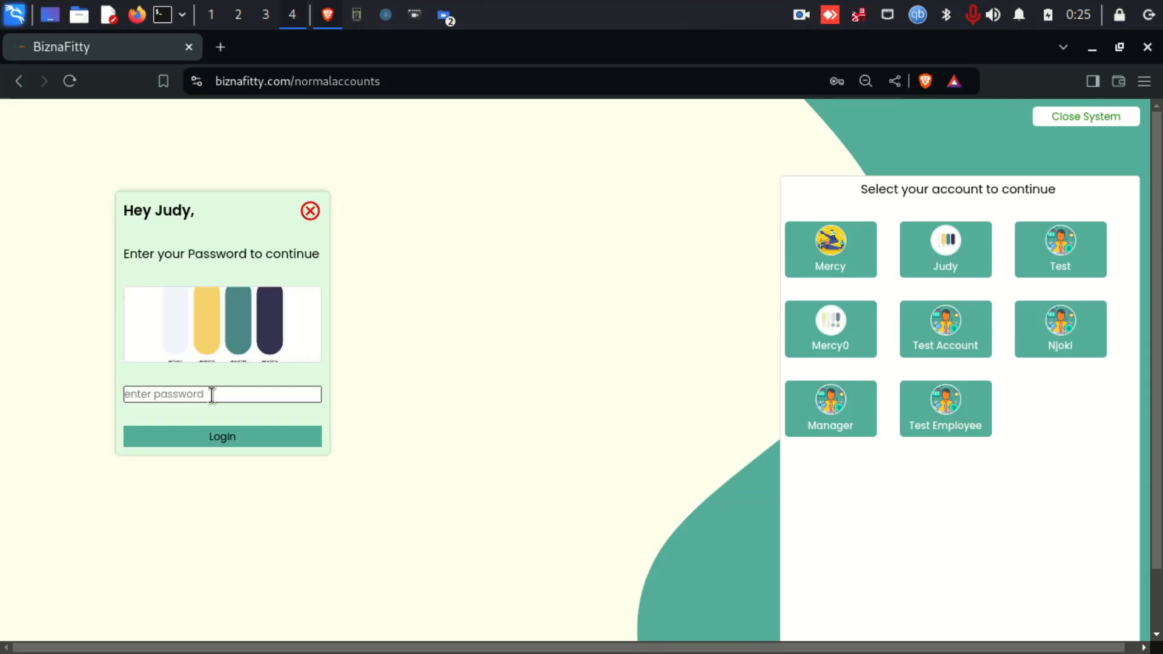
{"action": "left_click", "coordinate": [43, 466]}
{"action": "left_click", "coordinate": [143, 476]}
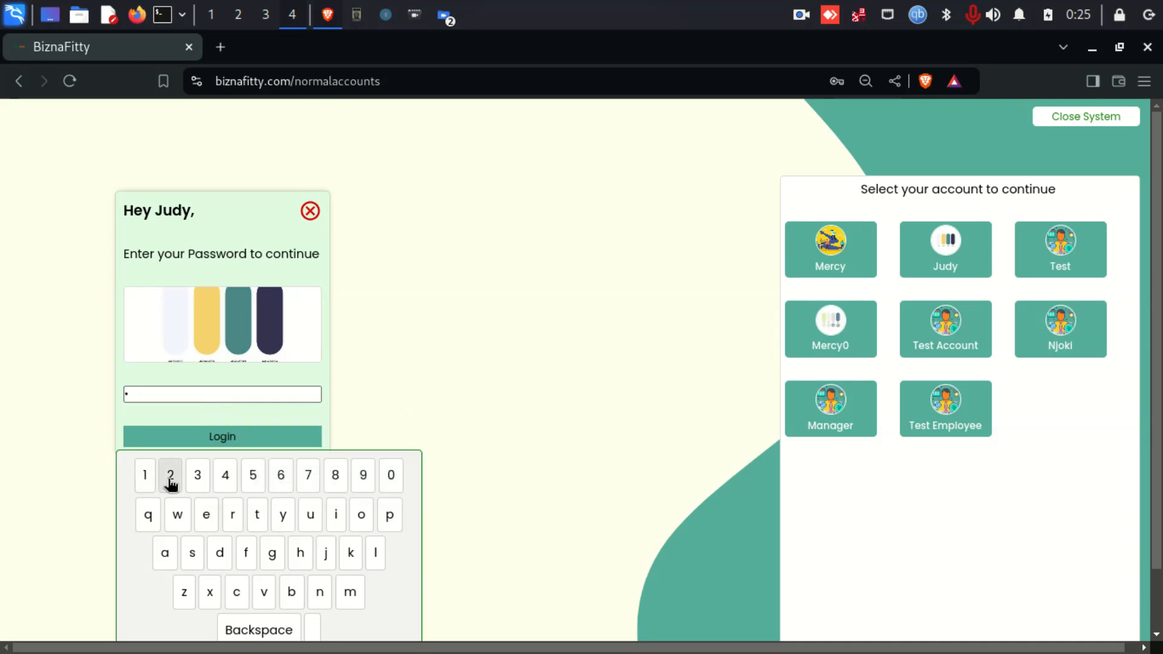
{"action": "left_click", "coordinate": [170, 476]}
{"action": "left_click", "coordinate": [198, 479]}
{"action": "left_click", "coordinate": [224, 476]}
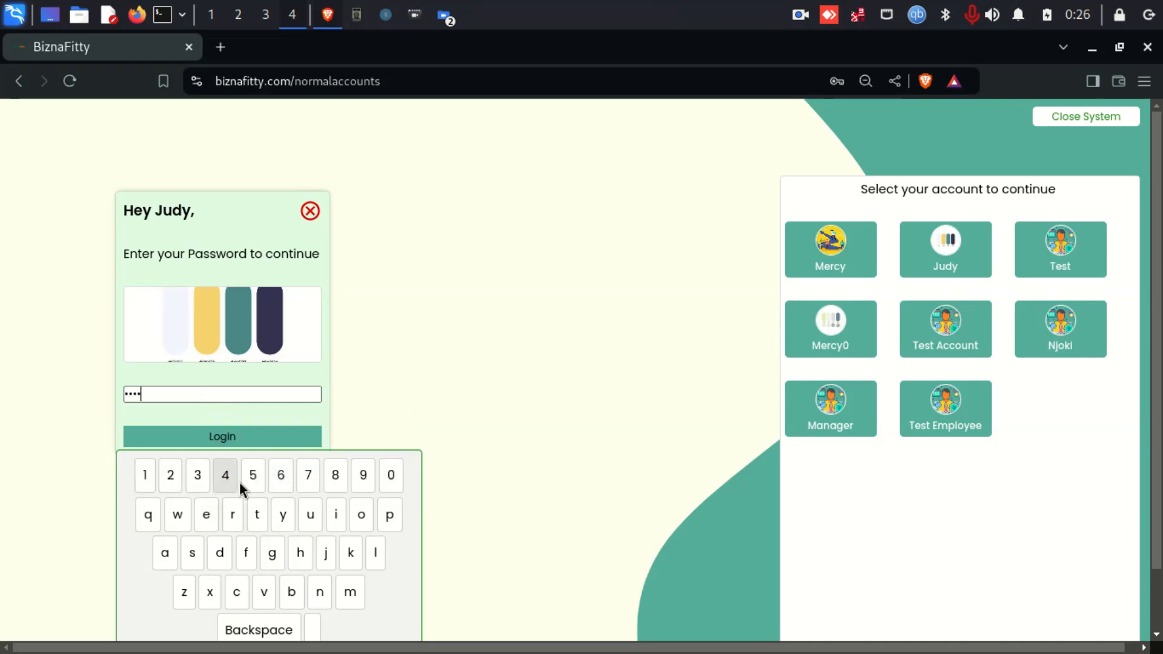
{"action": "left_click", "coordinate": [252, 476]}
{"action": "left_click", "coordinate": [279, 477]}
{"action": "left_click", "coordinate": [209, 441]}
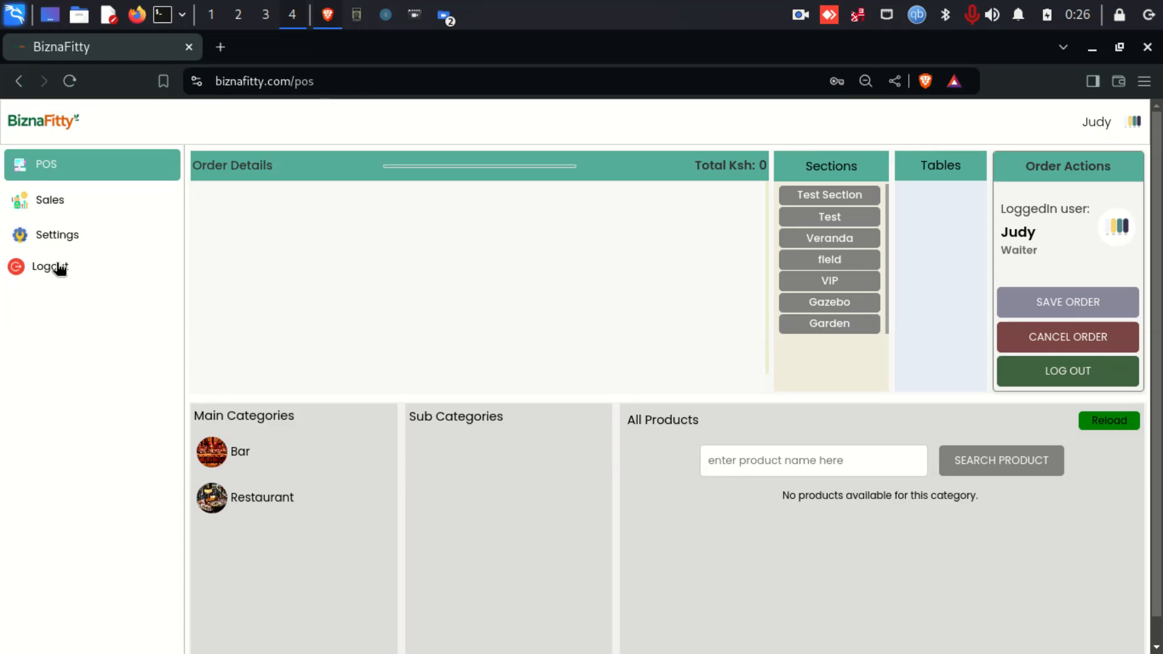
{"action": "left_click", "coordinate": [51, 208]}
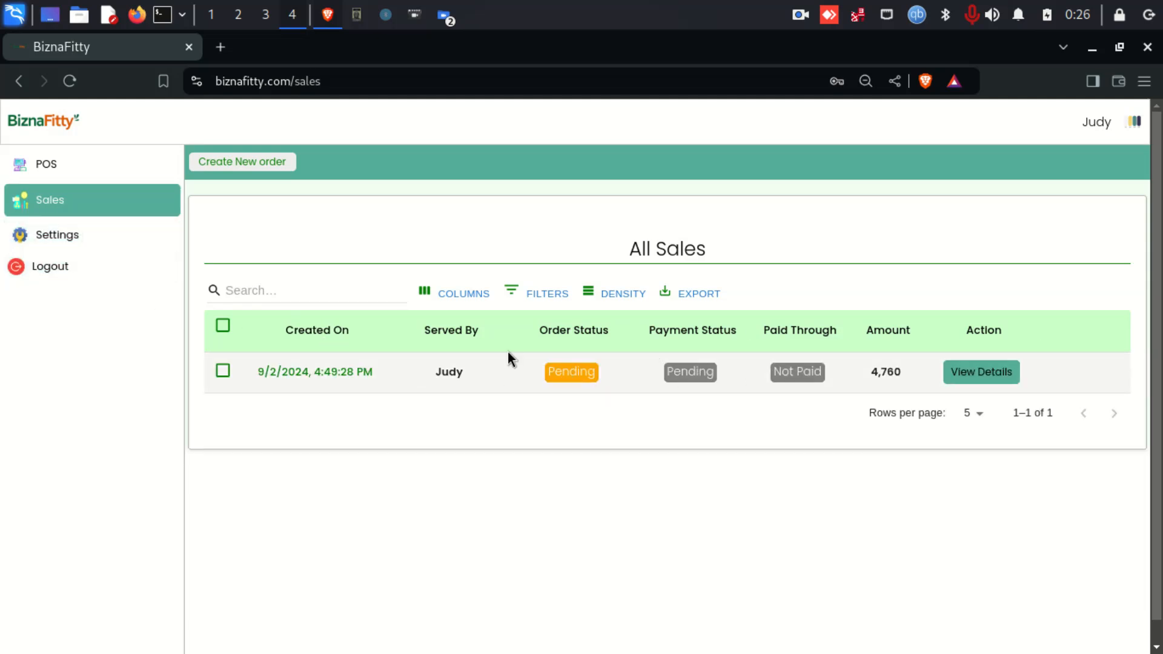
{"action": "left_click", "coordinate": [87, 239]}
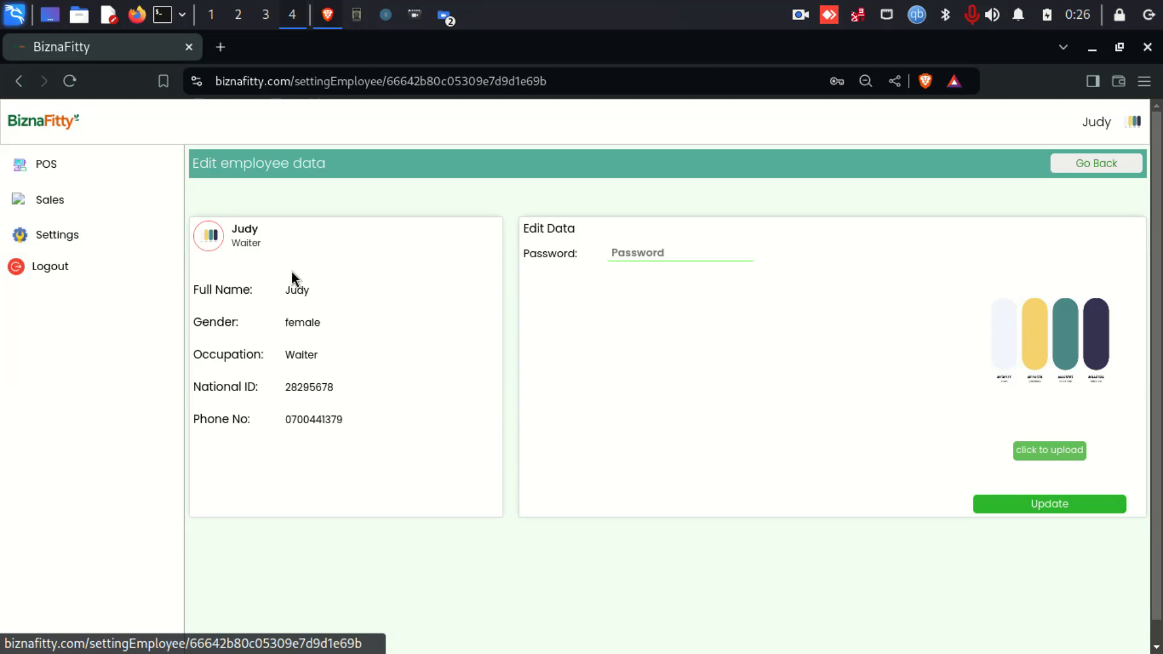
{"action": "left_click", "coordinate": [640, 255]}
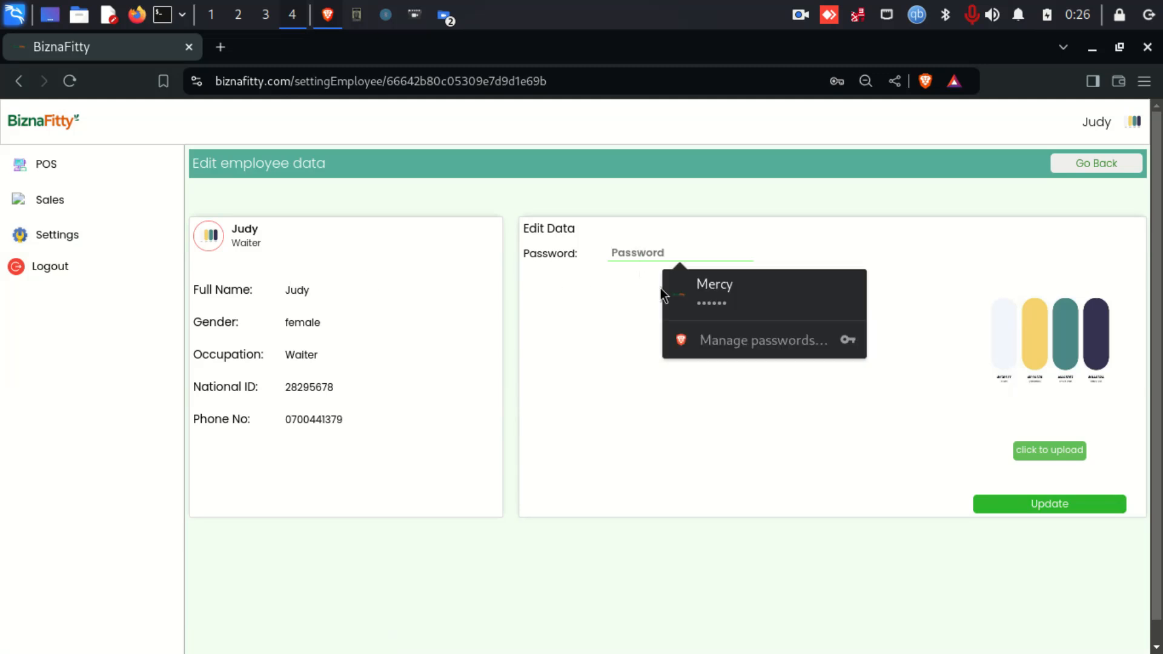
{"action": "left_click", "coordinate": [933, 466]}
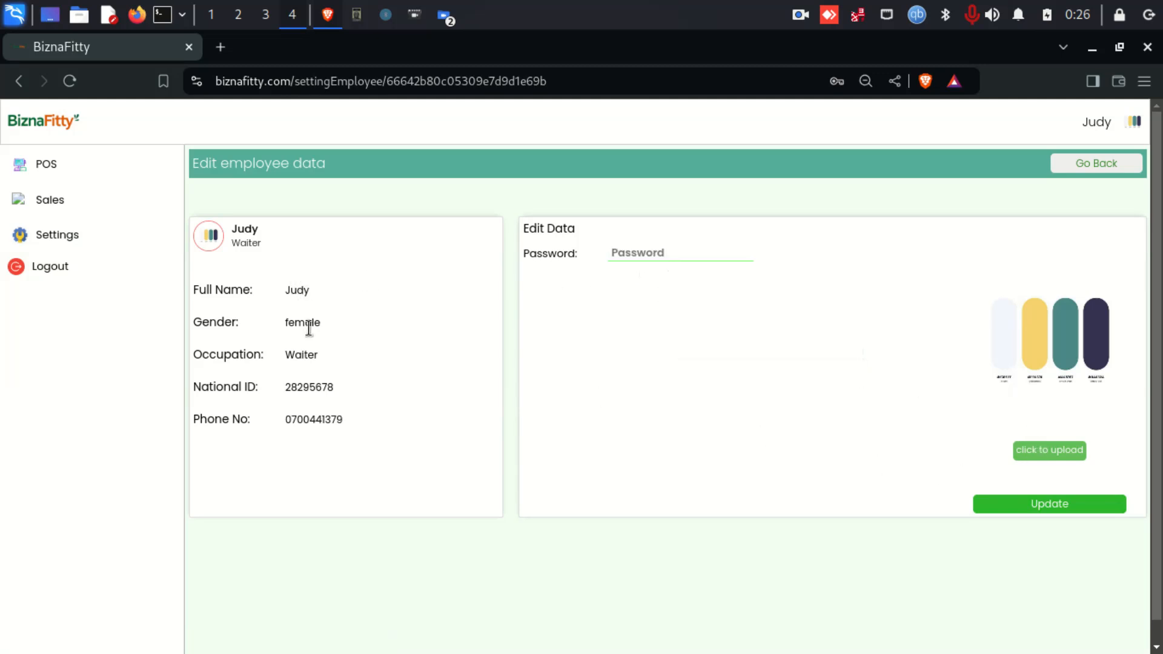
{"action": "left_click", "coordinate": [43, 163]}
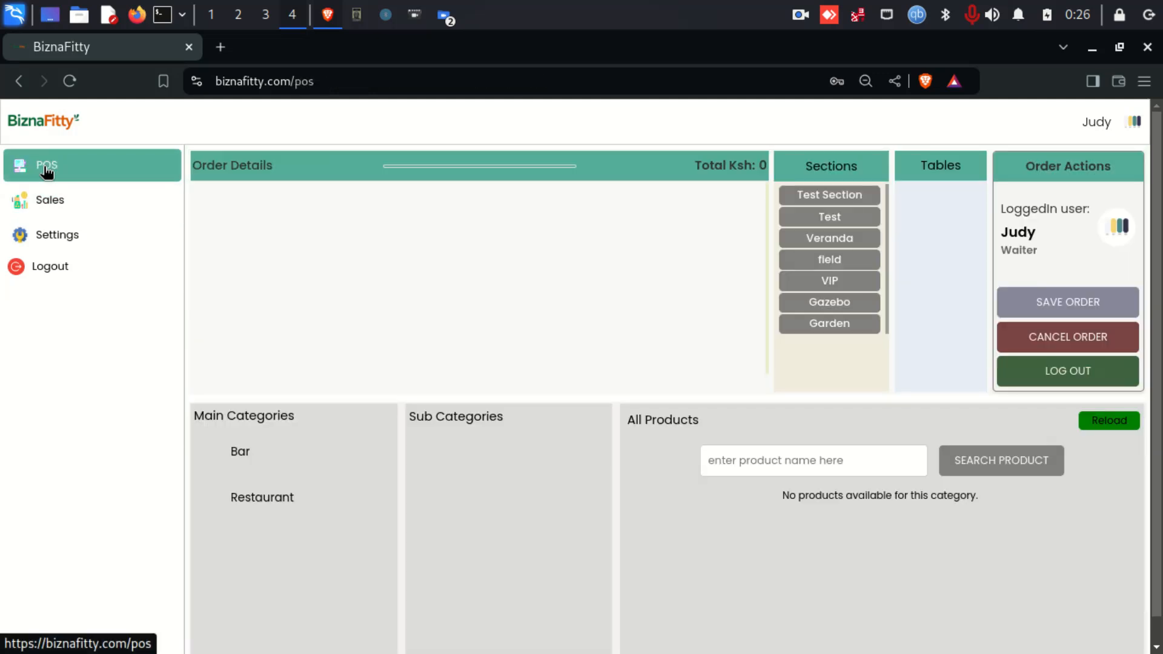
- Add 3 Hunters Dry, 3 Tusker Cider and 2 Guinness Smooth from Bar > Beers
{"action": "left_click", "coordinate": [253, 453]}
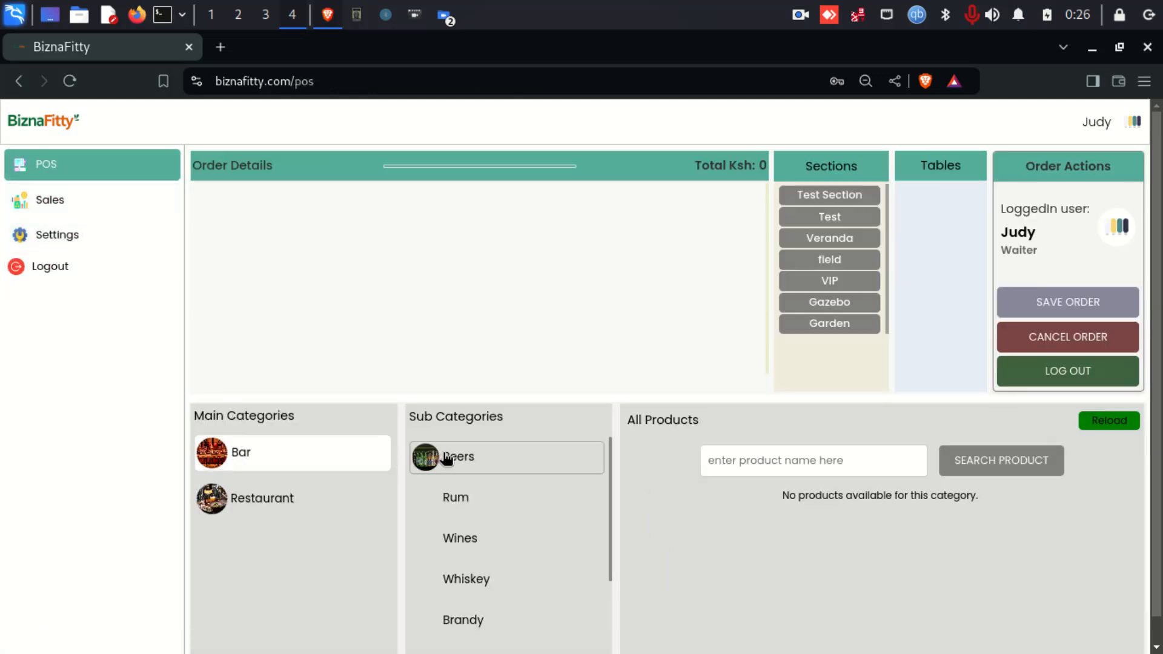
{"action": "left_click", "coordinate": [424, 456]}
{"action": "double_click", "coordinate": [732, 527]}
{"action": "left_click", "coordinate": [733, 526]}
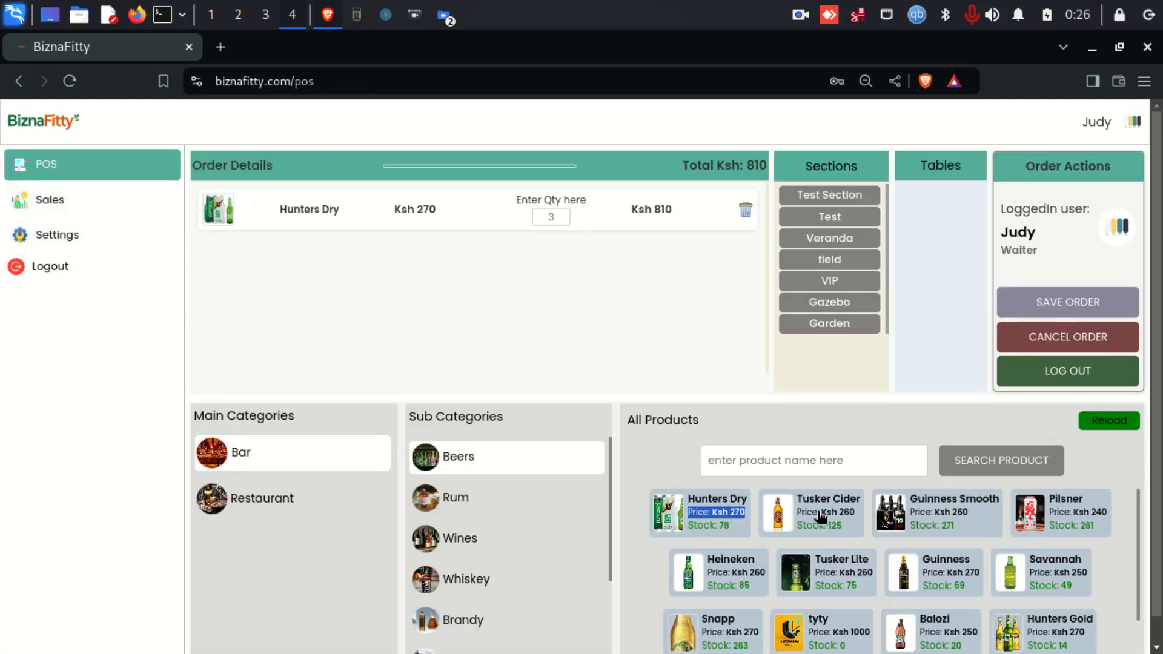
{"action": "left_click", "coordinate": [844, 514]}
{"action": "double_click", "coordinate": [843, 513]}
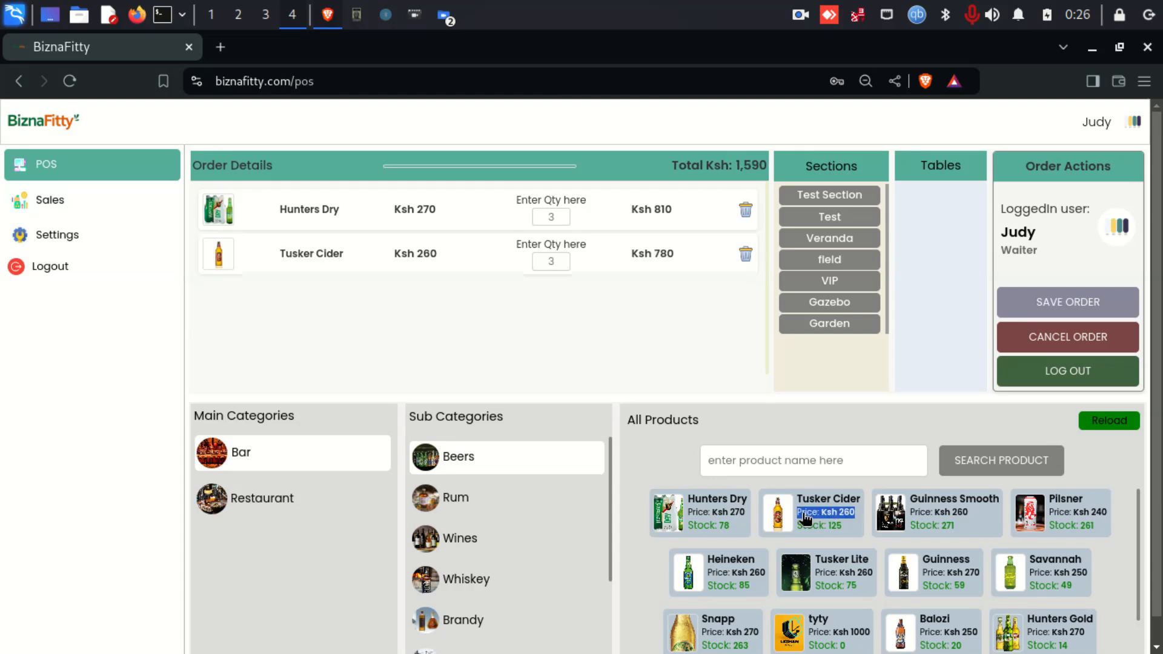
{"action": "left_click", "coordinate": [952, 516]}
{"action": "left_click", "coordinate": [952, 516]}
- Add two 4th Street Sweet White 750ML and two Tea, then save the order
{"action": "left_click", "coordinate": [506, 499]}
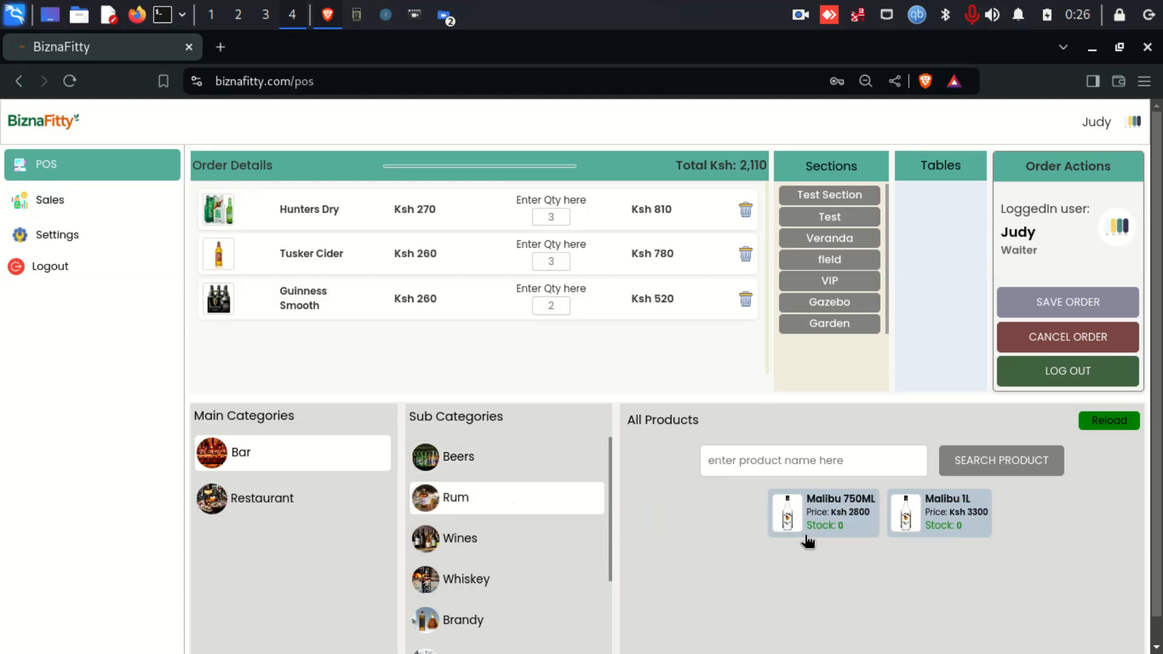
{"action": "left_click", "coordinate": [506, 548]}
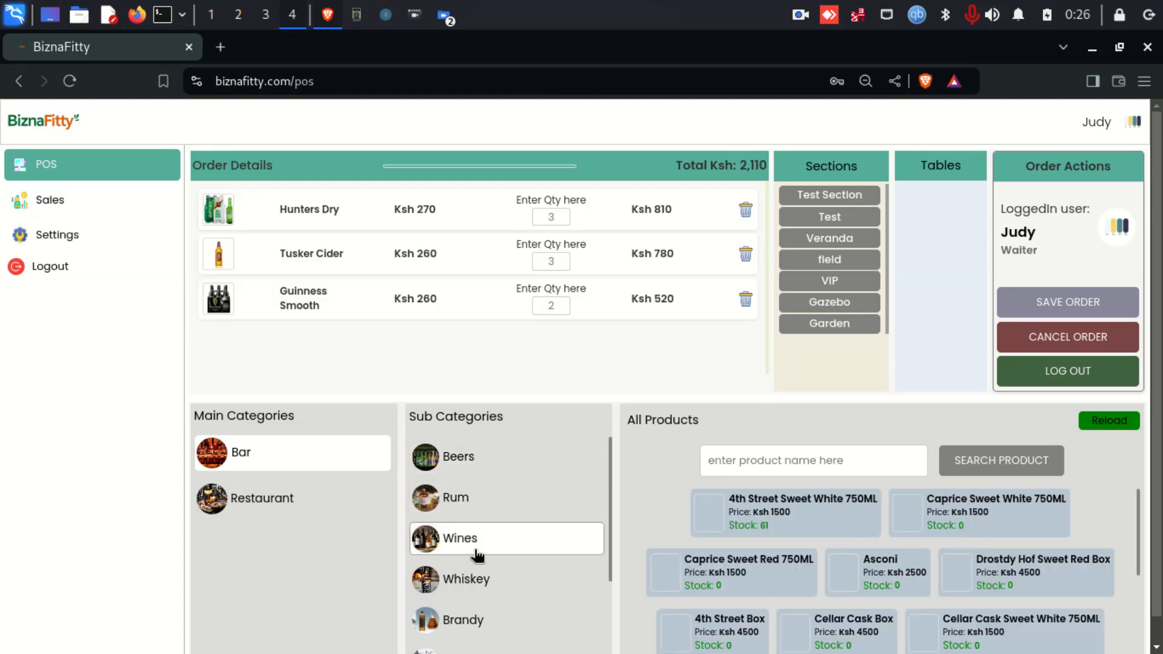
{"action": "double_click", "coordinate": [780, 512]}
{"action": "left_click", "coordinate": [258, 510]}
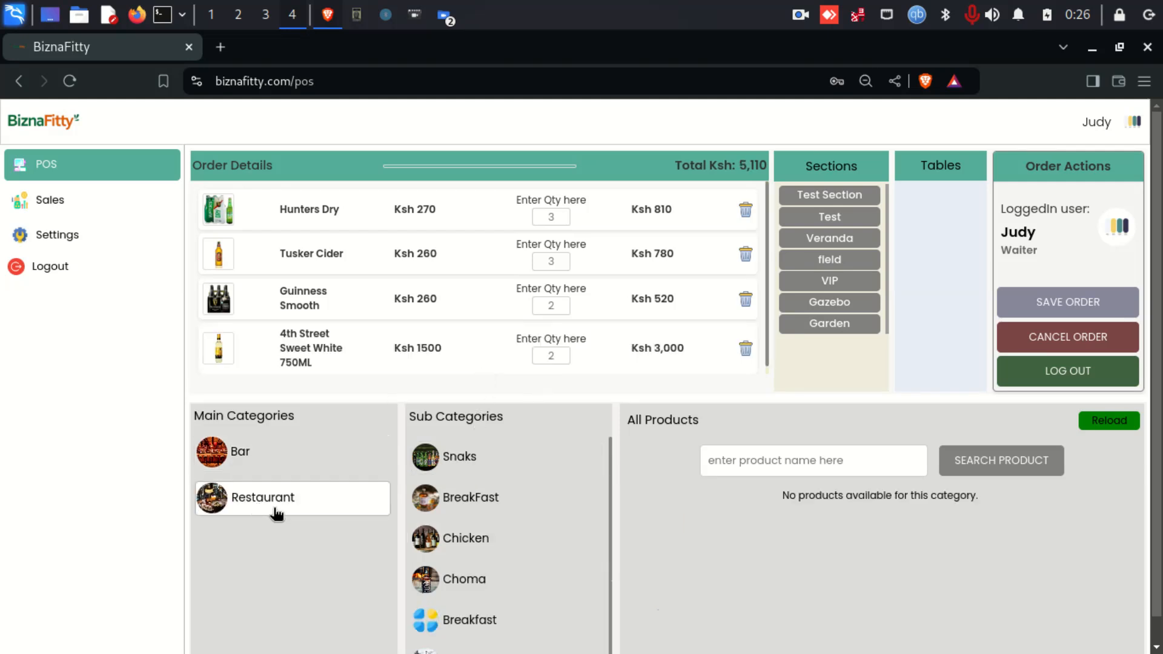
{"action": "left_click", "coordinate": [472, 498]}
{"action": "double_click", "coordinate": [780, 512]}
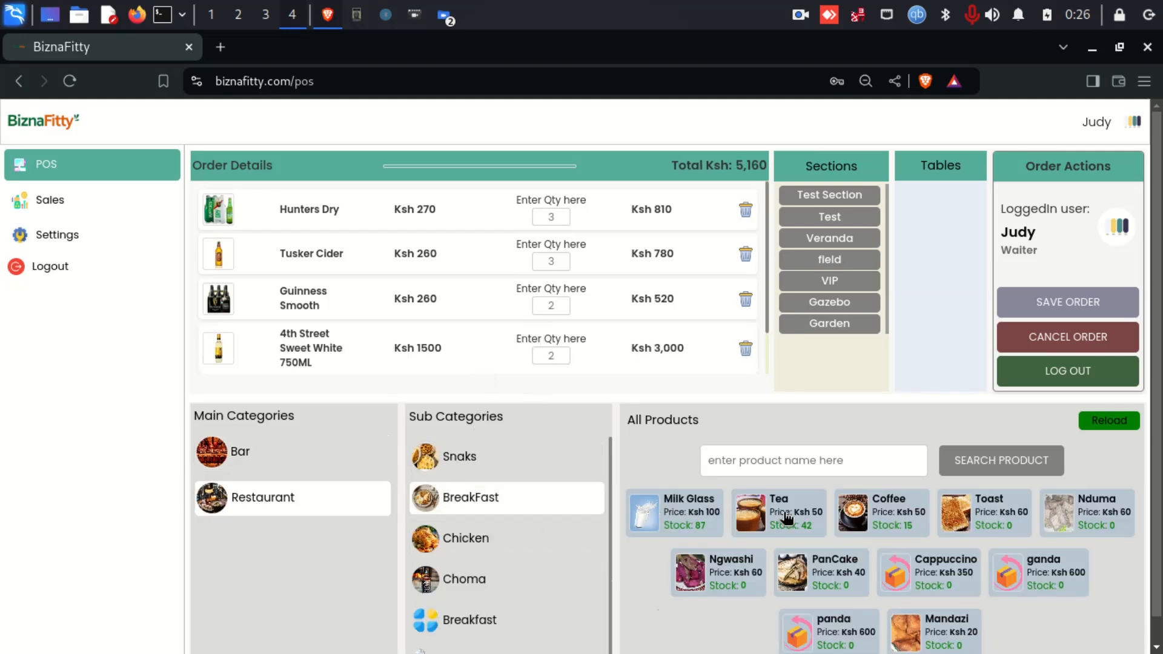
{"action": "left_click", "coordinate": [1012, 317]}
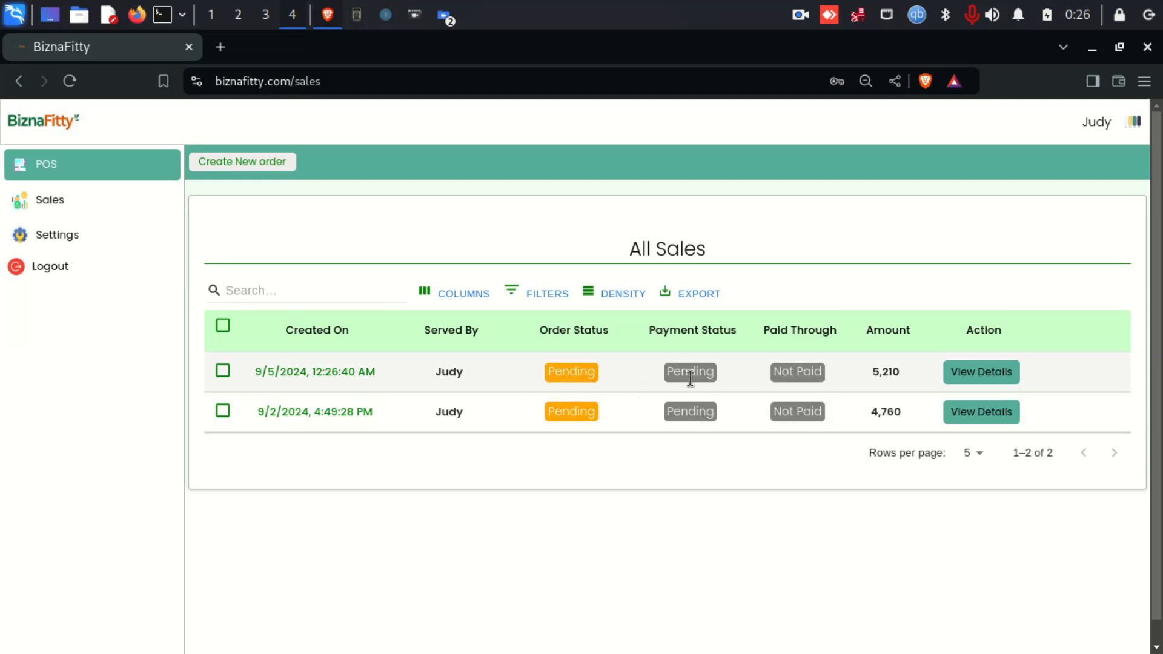
- Scroll through the 5,210 order's items in Order Details, then open it with Update Order
{"action": "left_click", "coordinate": [982, 372]}
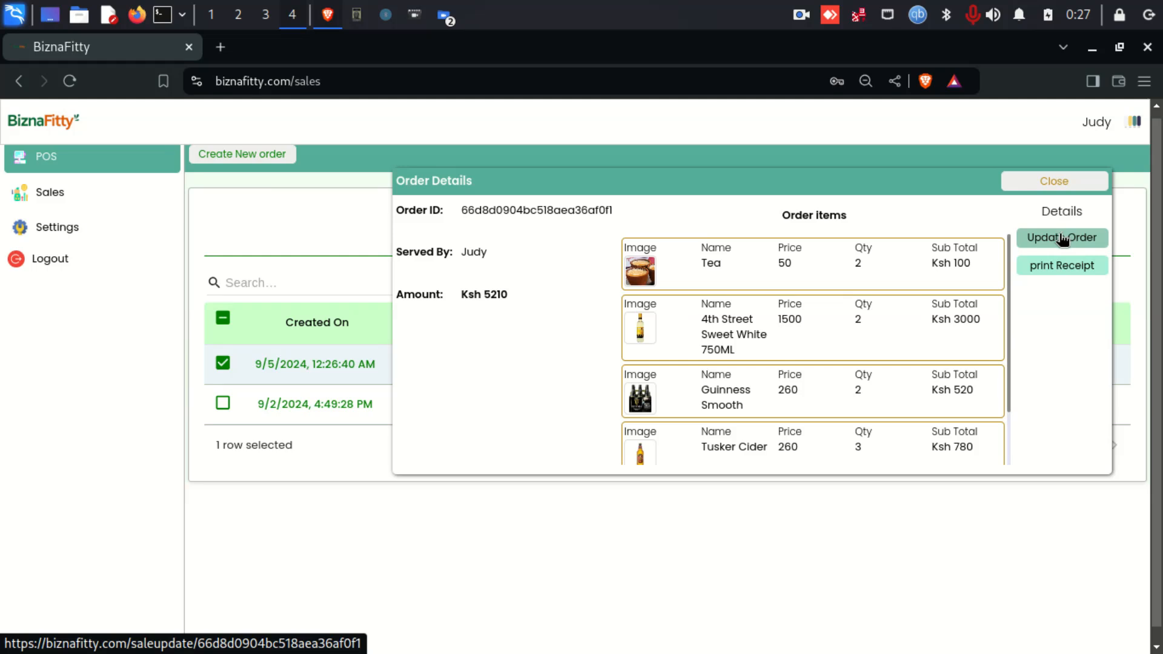
{"action": "scroll", "coordinate": [818, 283], "scroll_direction": "down", "scroll_amount": 2}
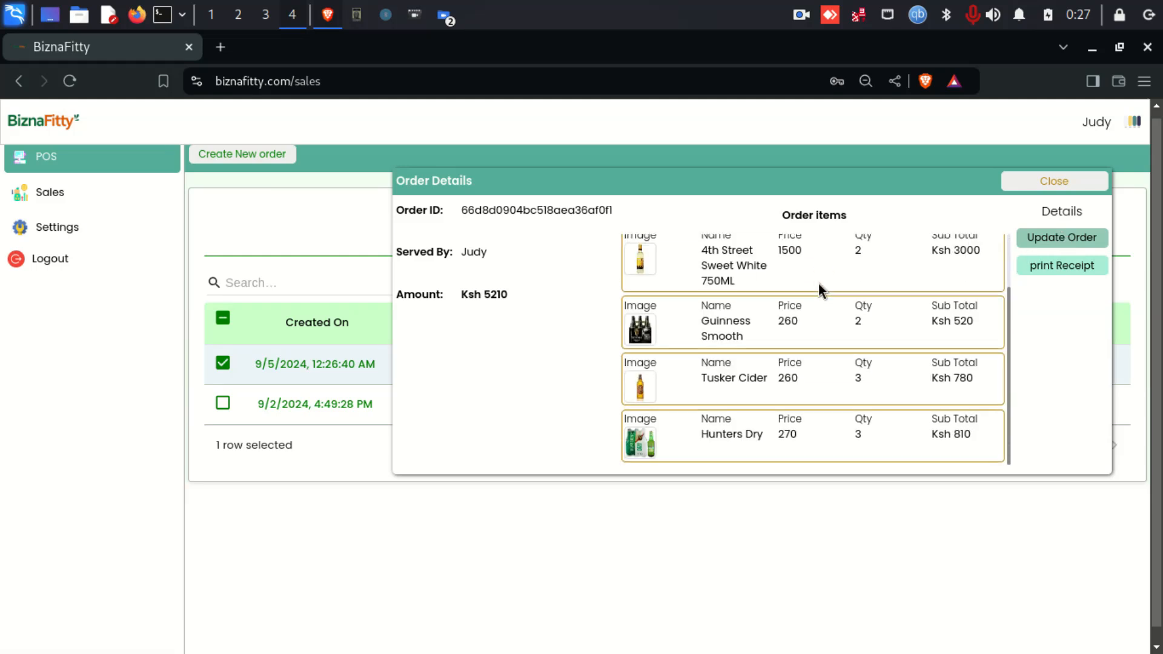
{"action": "scroll", "coordinate": [817, 285], "scroll_direction": "up", "scroll_amount": 2}
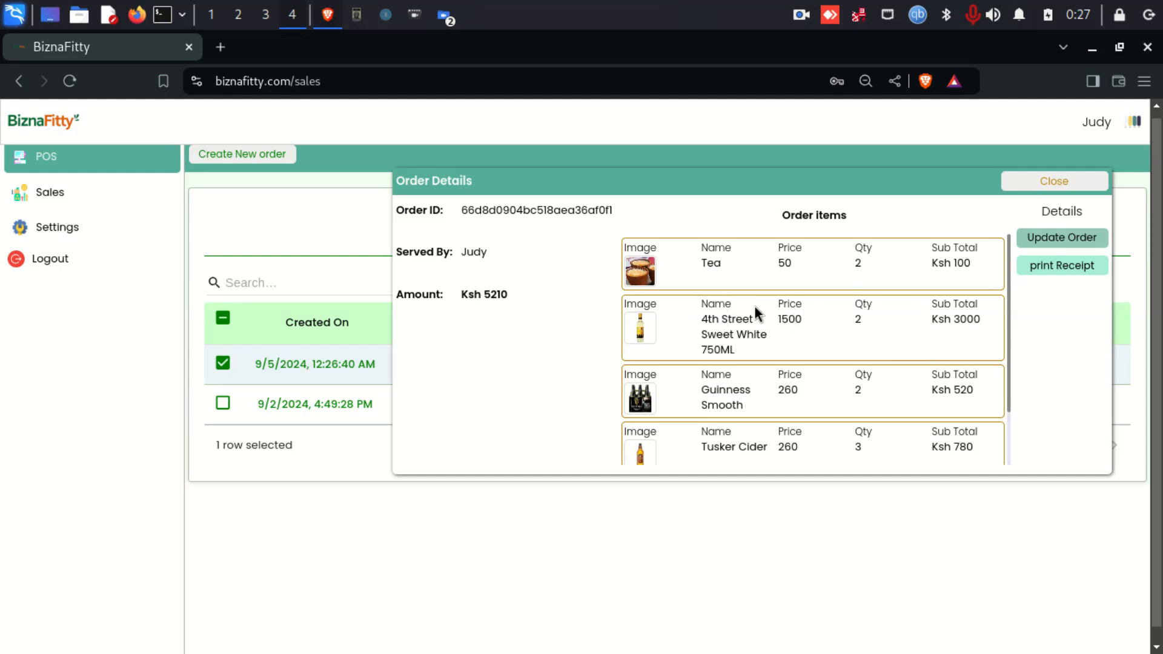
{"action": "scroll", "coordinate": [910, 311], "scroll_direction": "down", "scroll_amount": 2}
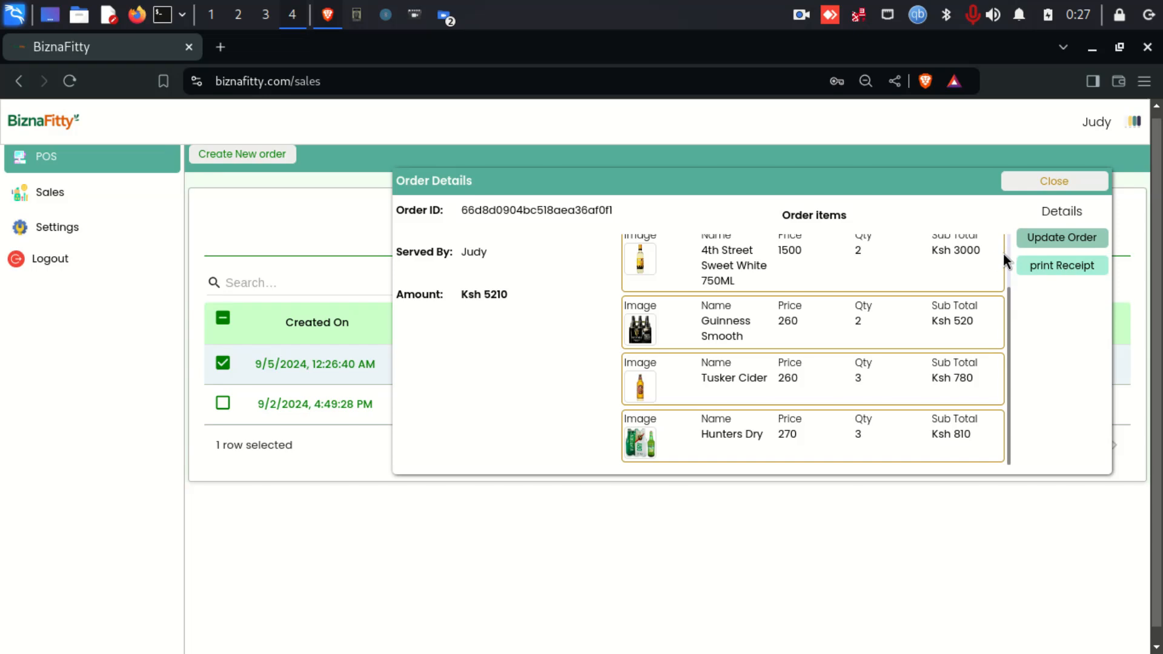
{"action": "scroll", "coordinate": [753, 302], "scroll_direction": "down", "scroll_amount": 1}
{"action": "scroll", "coordinate": [753, 303], "scroll_direction": "up", "scroll_amount": 2}
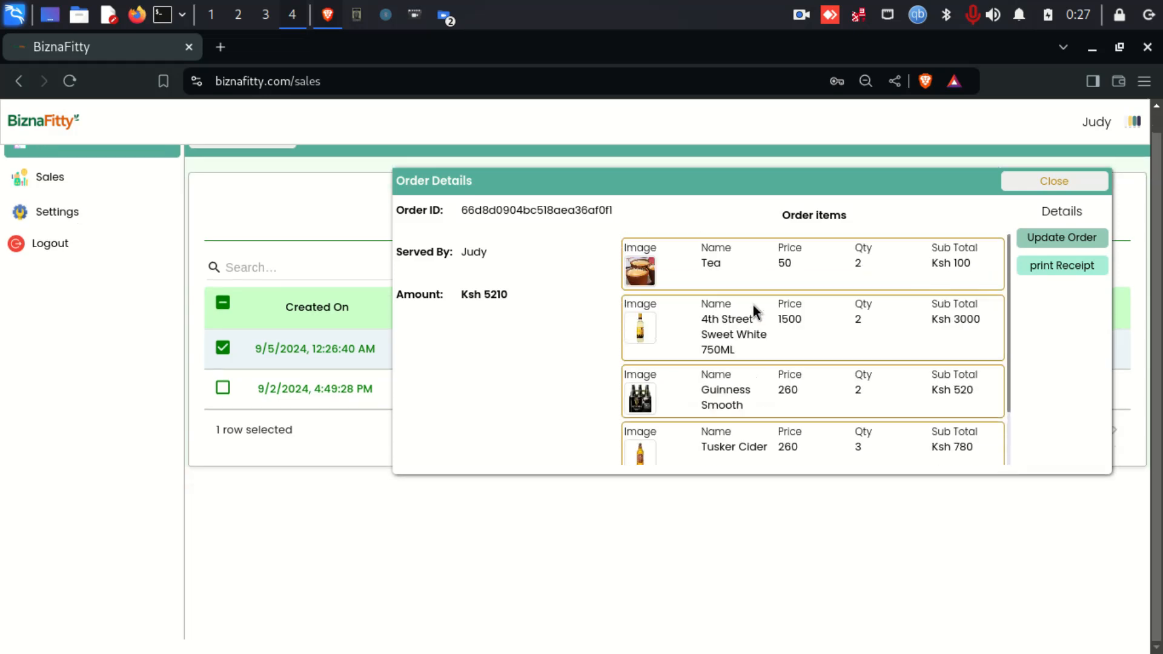
{"action": "left_click", "coordinate": [1050, 239]}
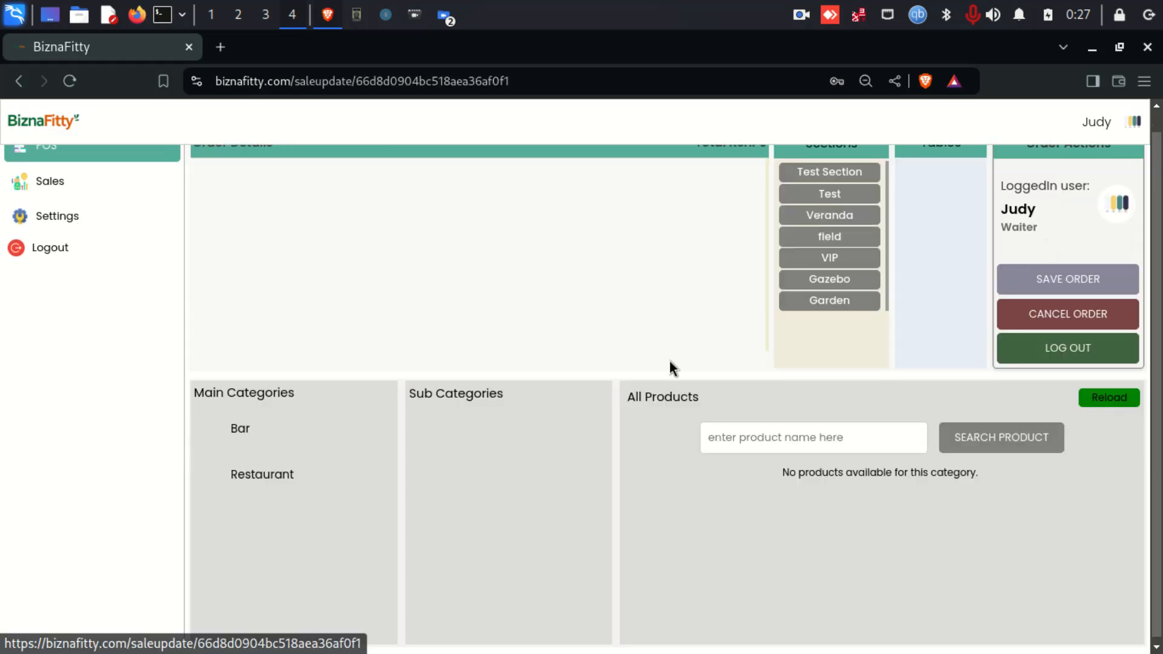
- Add four Mbuzi Choma 1/4Kg from Restaurant > Choma and save the updated order
{"action": "left_click", "coordinate": [293, 481]}
{"action": "left_click", "coordinate": [482, 474]}
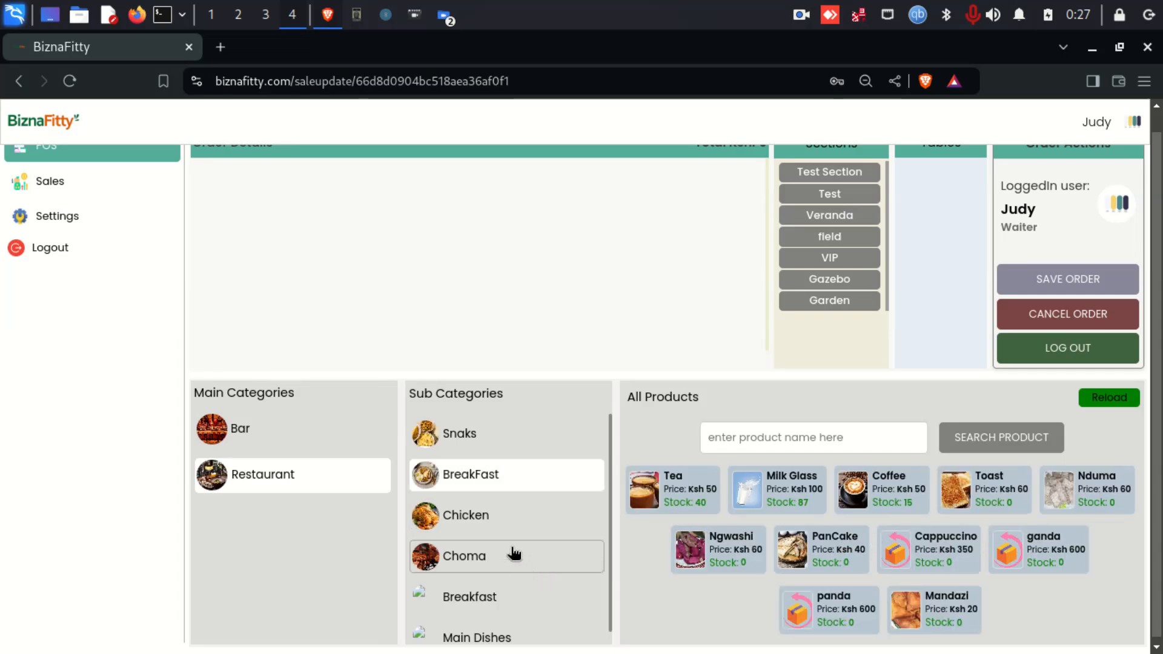
{"action": "left_click", "coordinate": [498, 558]}
{"action": "left_click", "coordinate": [476, 515]}
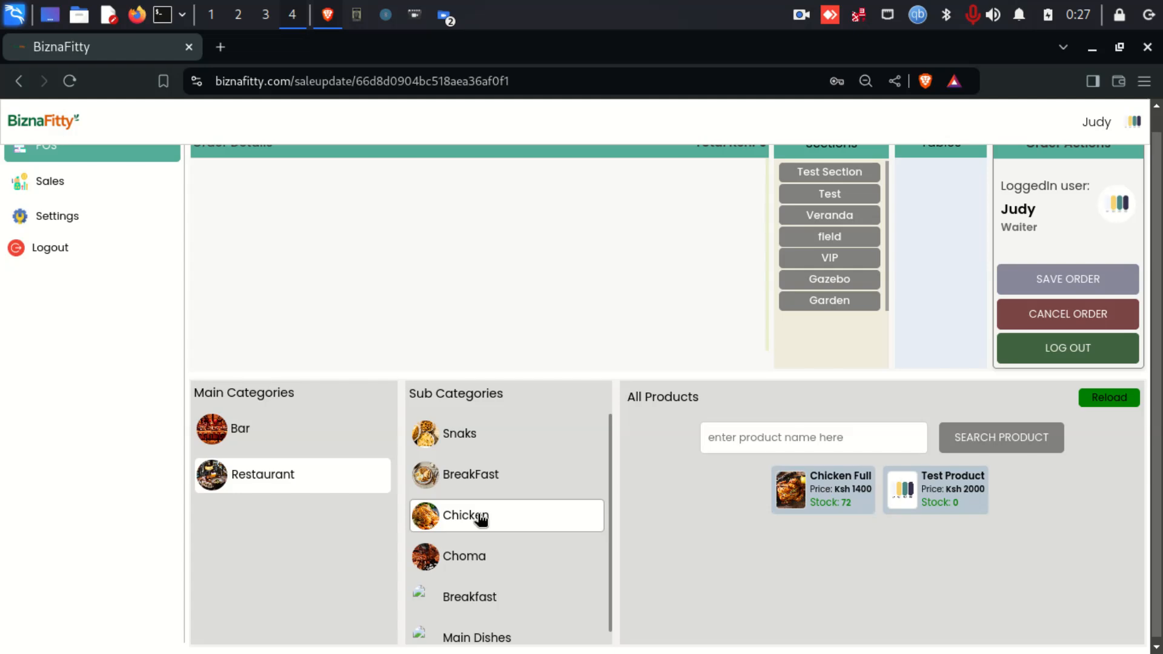
{"action": "left_click", "coordinate": [478, 556]}
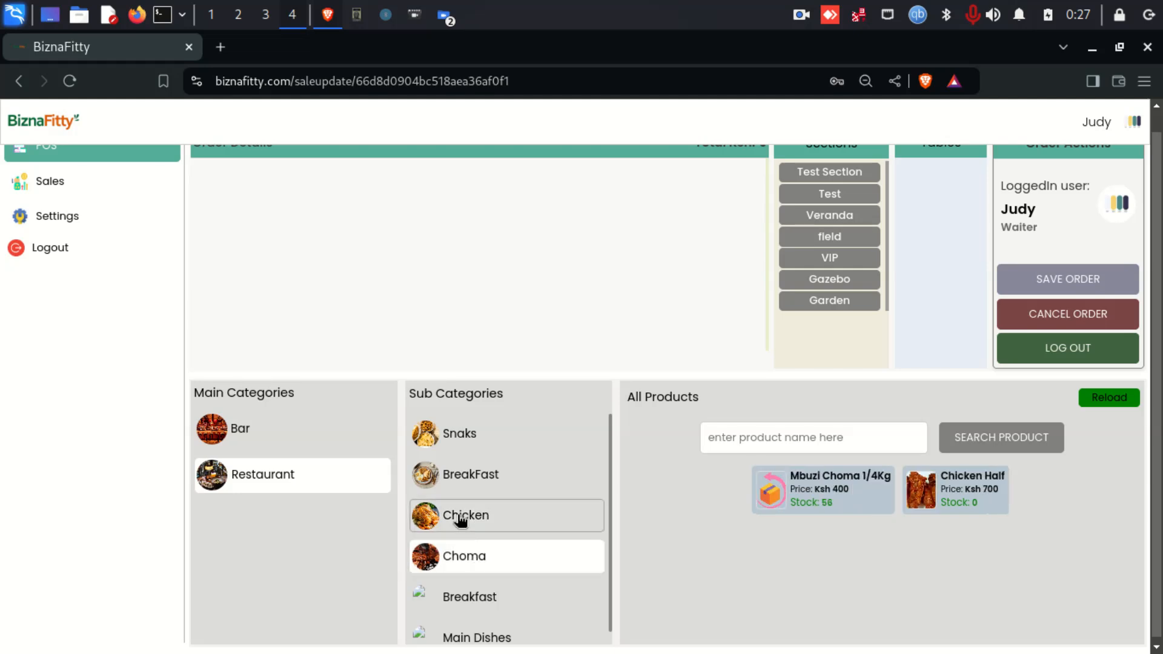
{"action": "left_click", "coordinate": [810, 494]}
{"action": "double_click", "coordinate": [810, 495]}
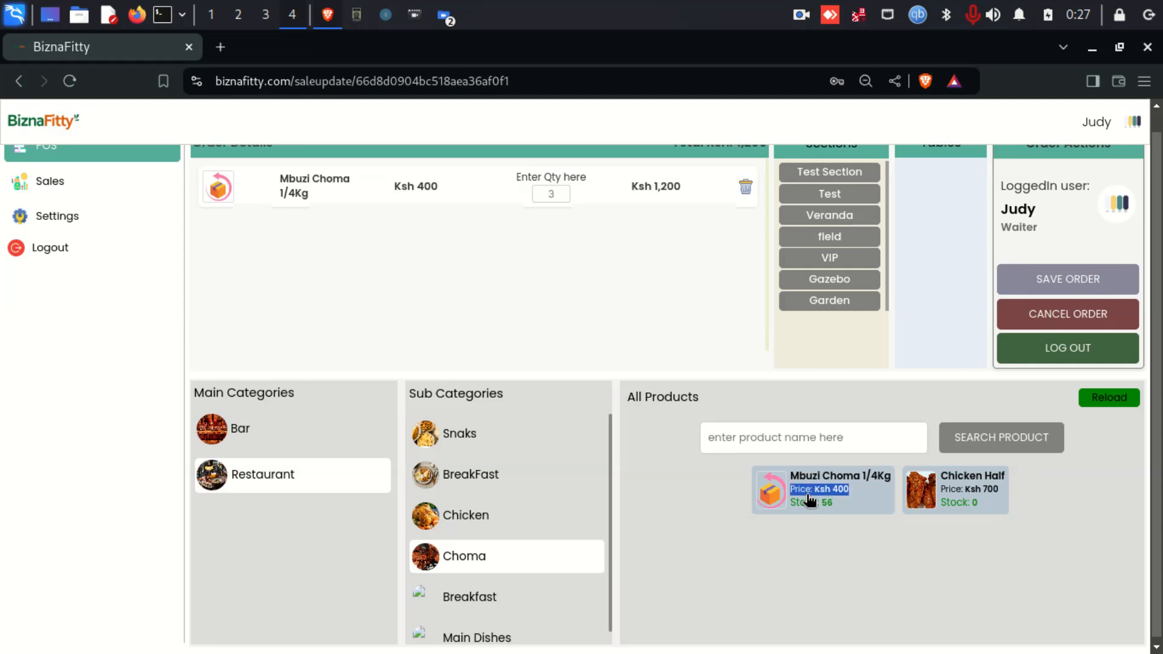
{"action": "left_click", "coordinate": [811, 497]}
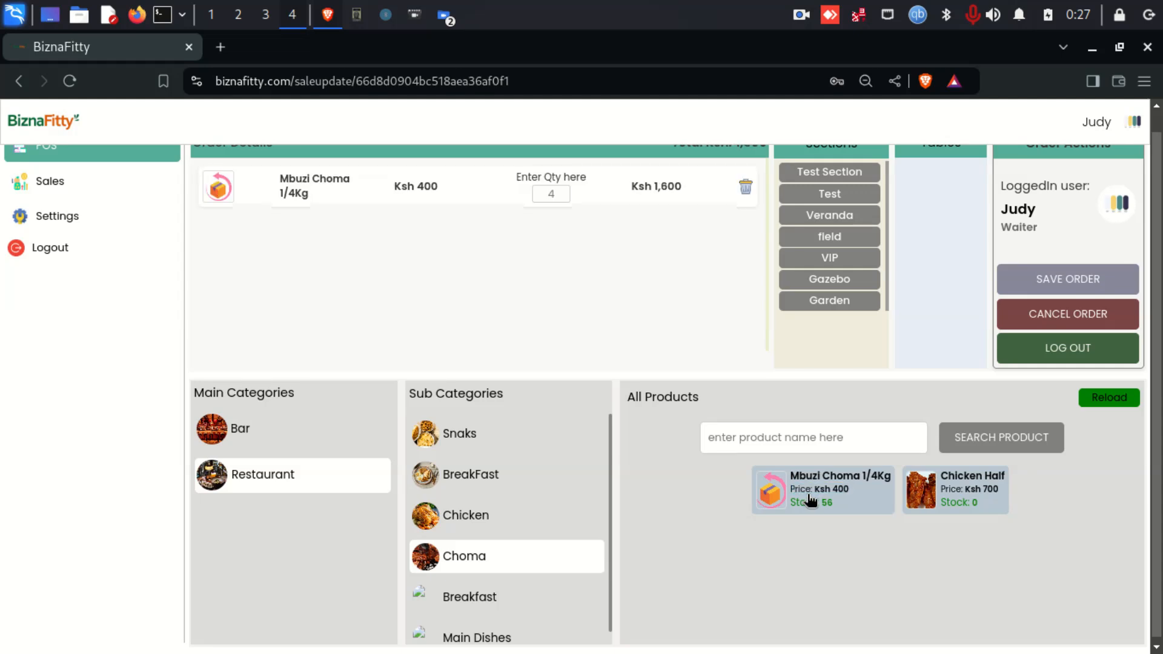
{"action": "left_click", "coordinate": [1037, 280]}
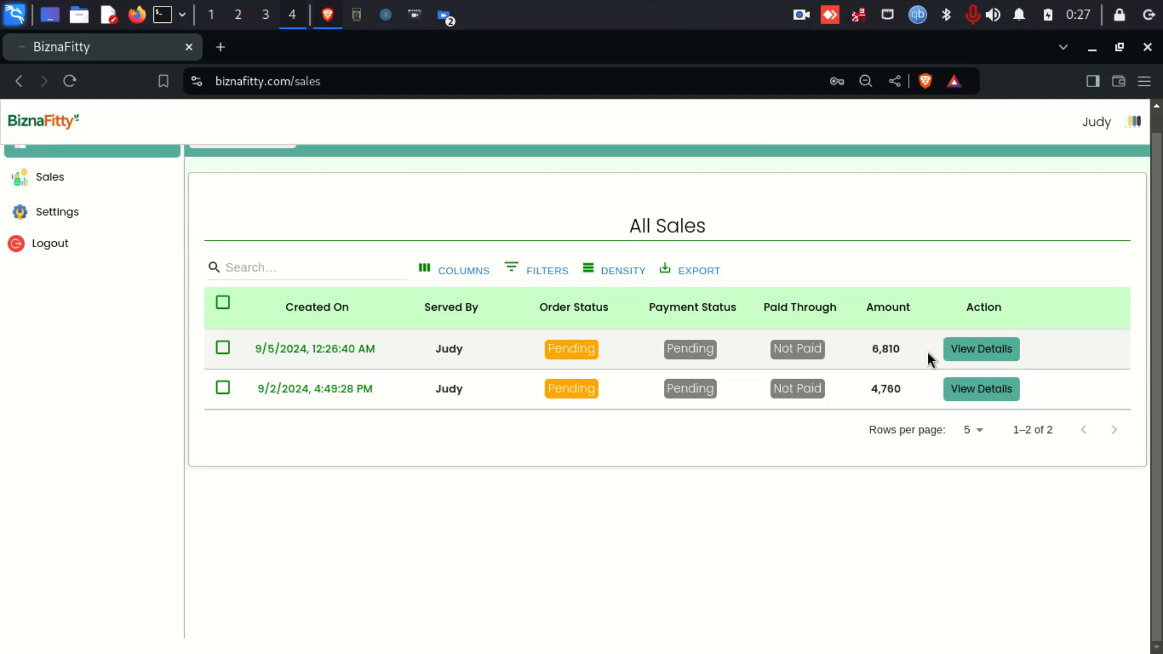
- Check that the 6,810 order's details list Mbuzi Choma, then return to POS
{"action": "left_click", "coordinate": [963, 351]}
{"action": "scroll", "coordinate": [805, 316], "scroll_direction": "down", "scroll_amount": 3}
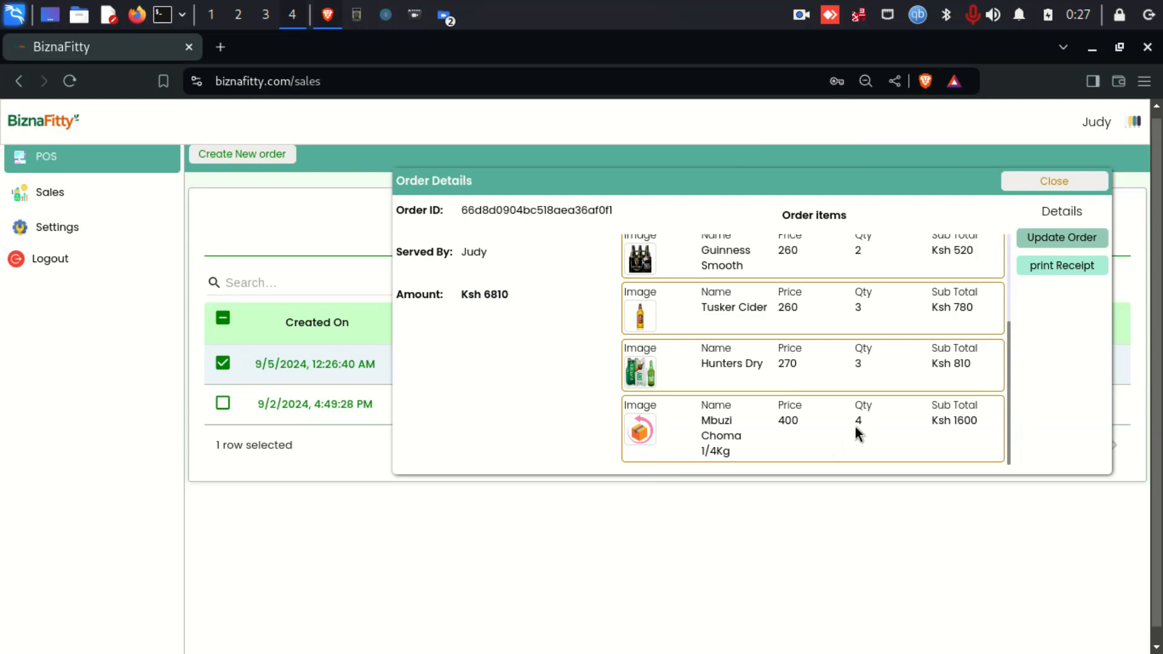
{"action": "scroll", "coordinate": [854, 423], "scroll_direction": "up", "scroll_amount": 3}
{"action": "left_click", "coordinate": [1040, 185]}
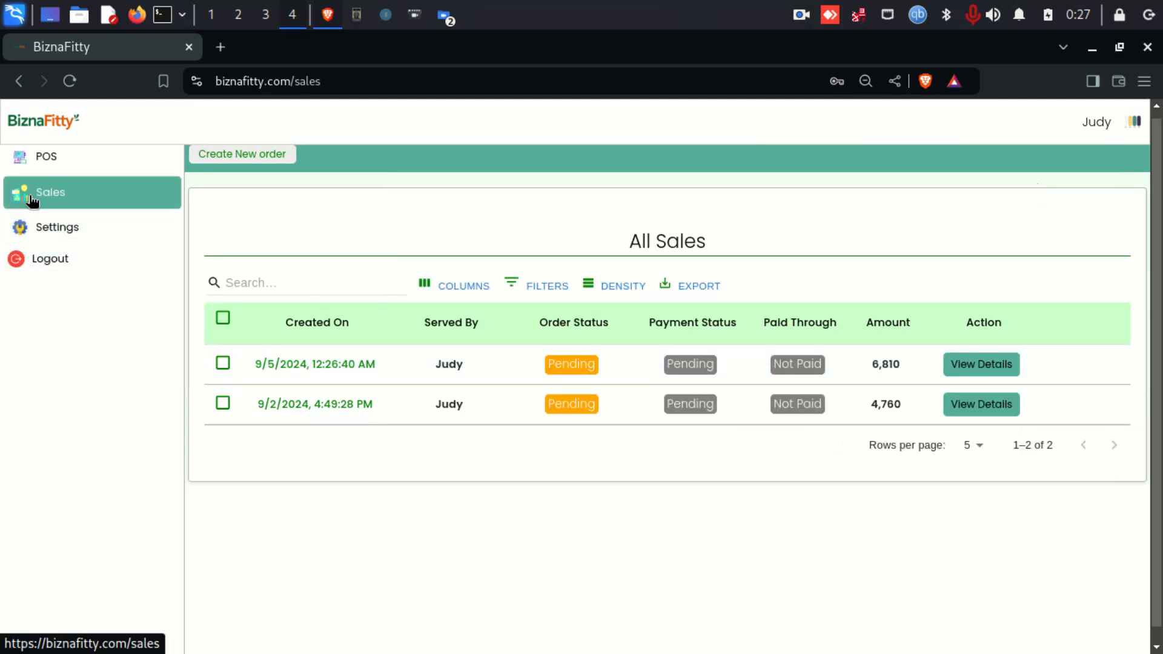
{"action": "left_click", "coordinate": [53, 162]}
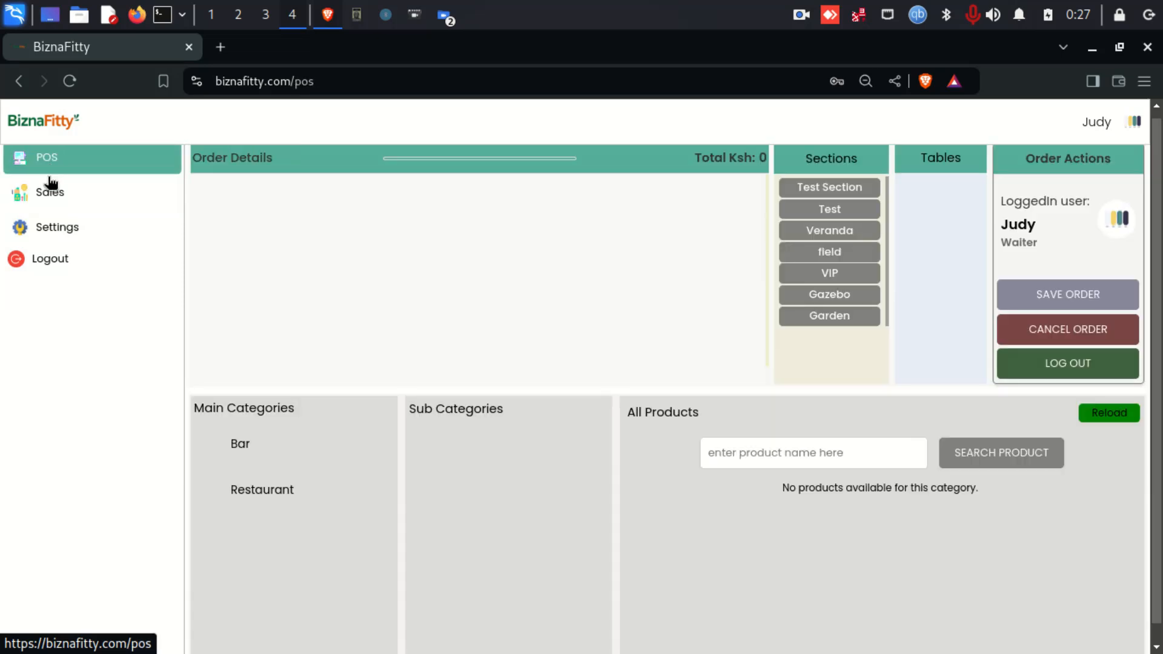
- Log out and attempt signing into the cashier's account, which rejects the password
{"action": "left_click", "coordinate": [63, 264]}
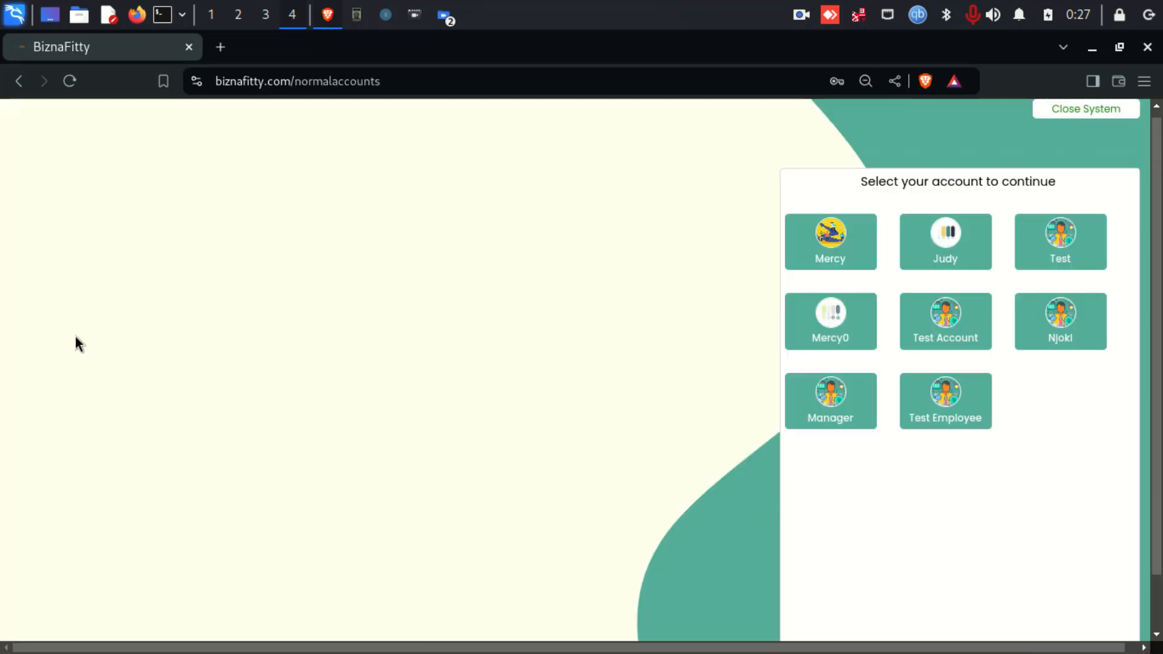
{"action": "left_click", "coordinate": [832, 241]}
{"action": "left_click", "coordinate": [159, 386]}
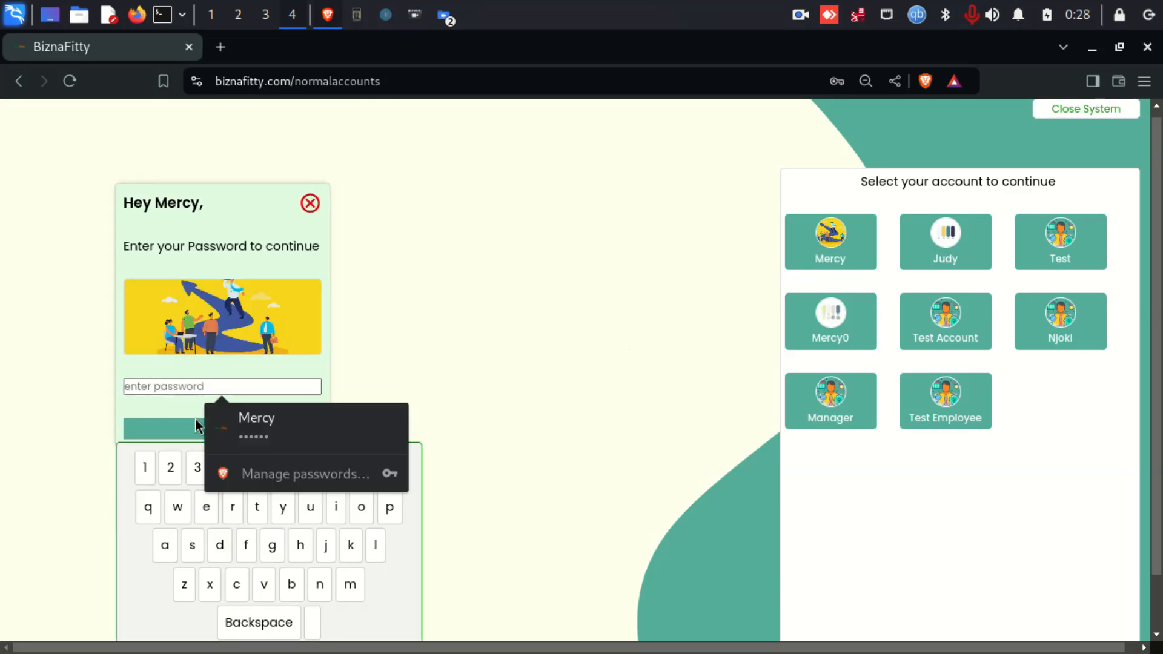
{"action": "type", "text": "••••••"}
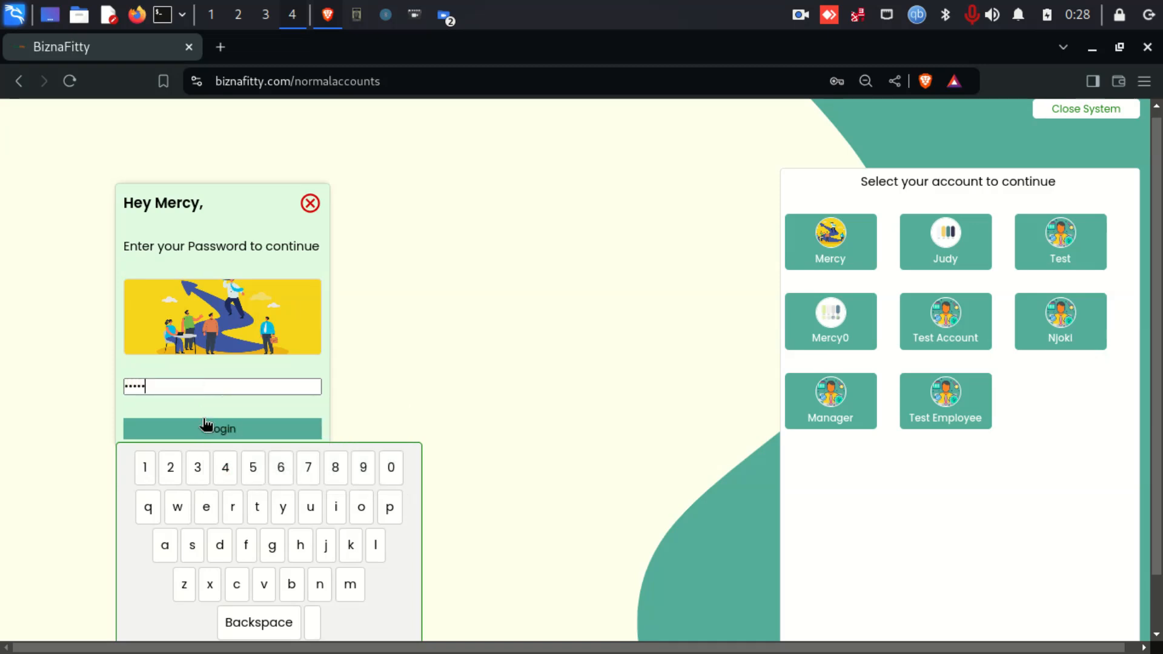
{"action": "left_click", "coordinate": [213, 430]}
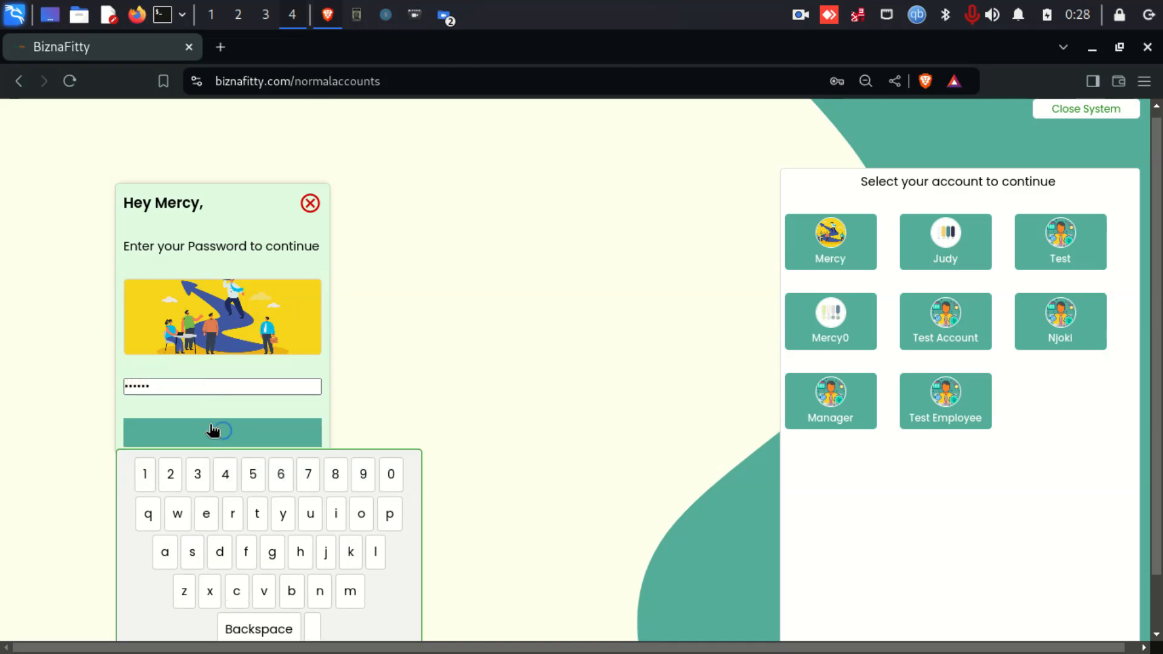
- Clear and re-enter the cashier's password until the login succeeds
{"action": "left_click_drag", "start_coordinate": [170, 387], "coordinate": [114, 387]}
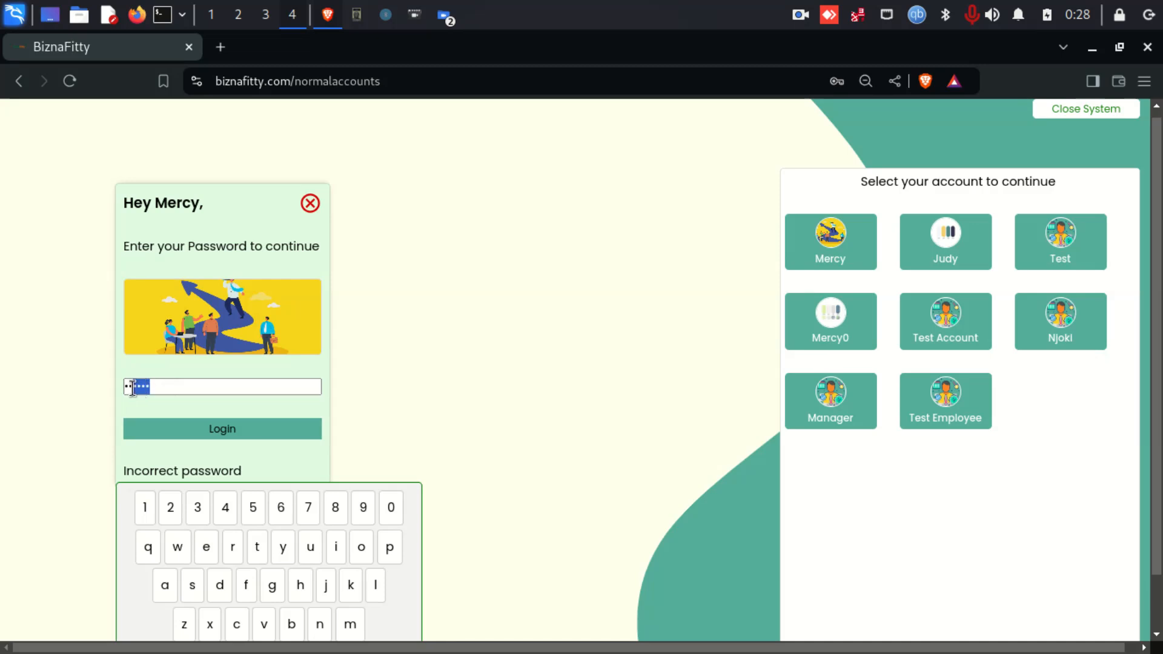
{"action": "key", "text": "BackSpace"}
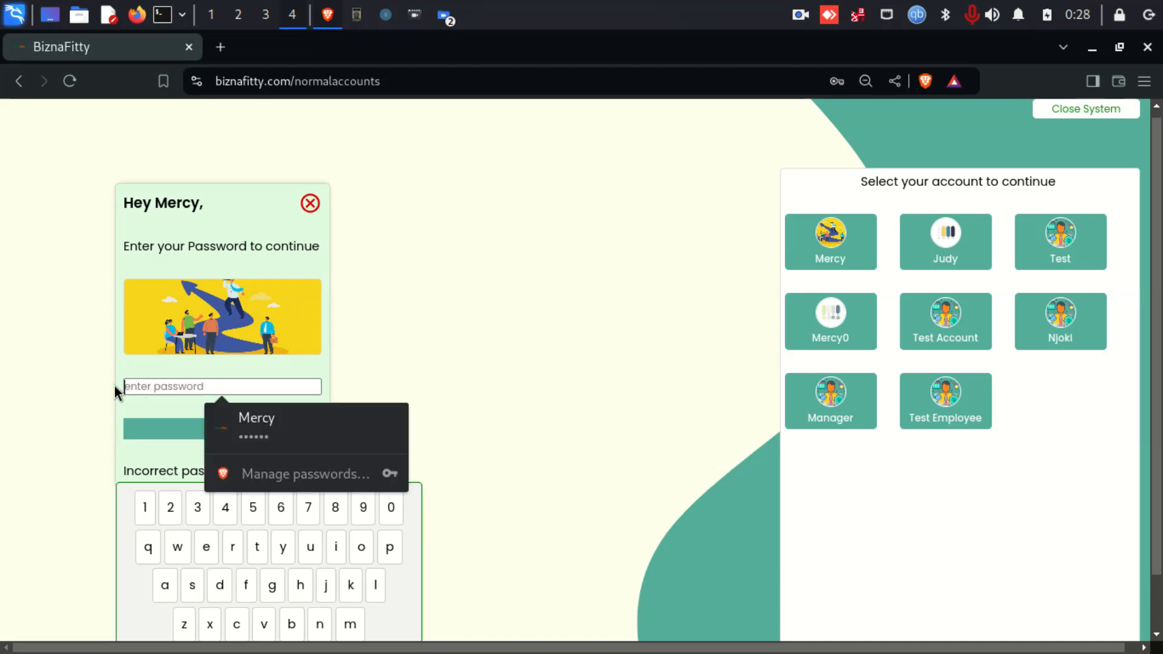
{"action": "left_click", "coordinate": [256, 427]}
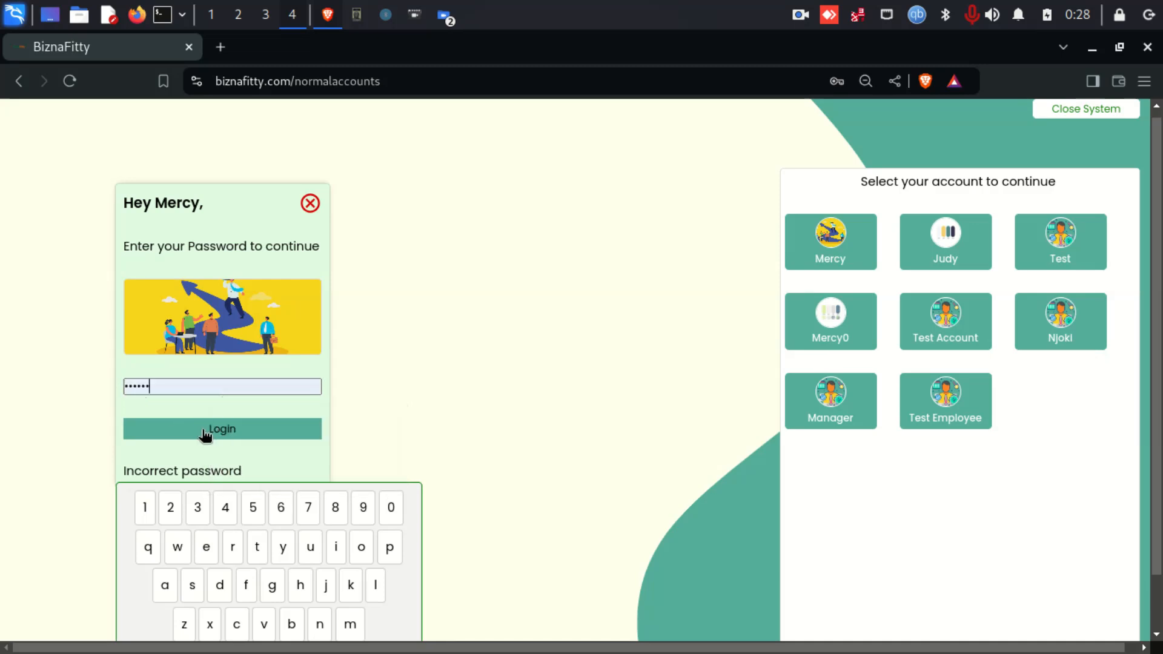
{"action": "left_click", "coordinate": [198, 433]}
{"action": "left_click_drag", "start_coordinate": [153, 388], "coordinate": [103, 383]}
{"action": "type", "text": "•"}
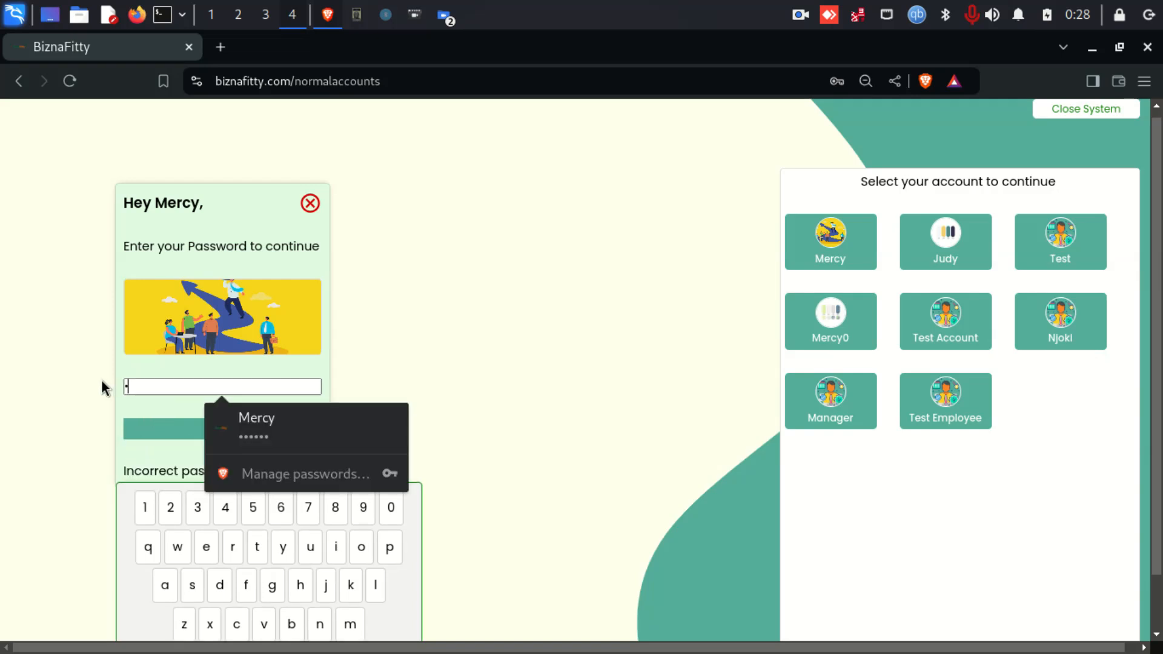
{"action": "type", "text": "••••"}
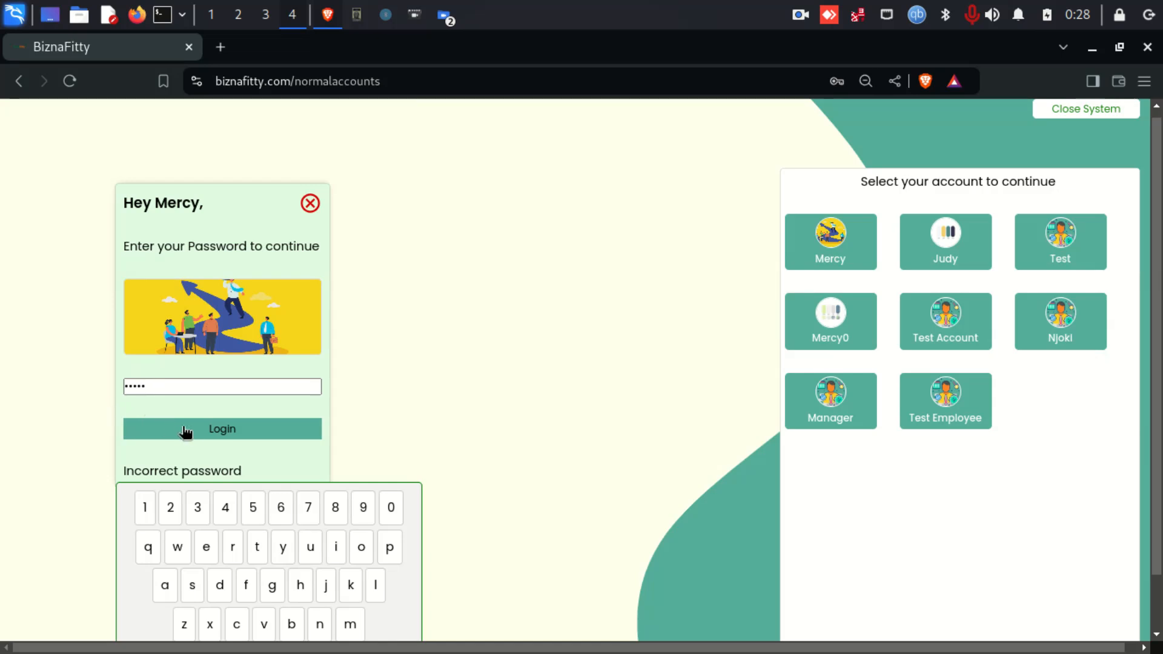
{"action": "left_click", "coordinate": [135, 431]}
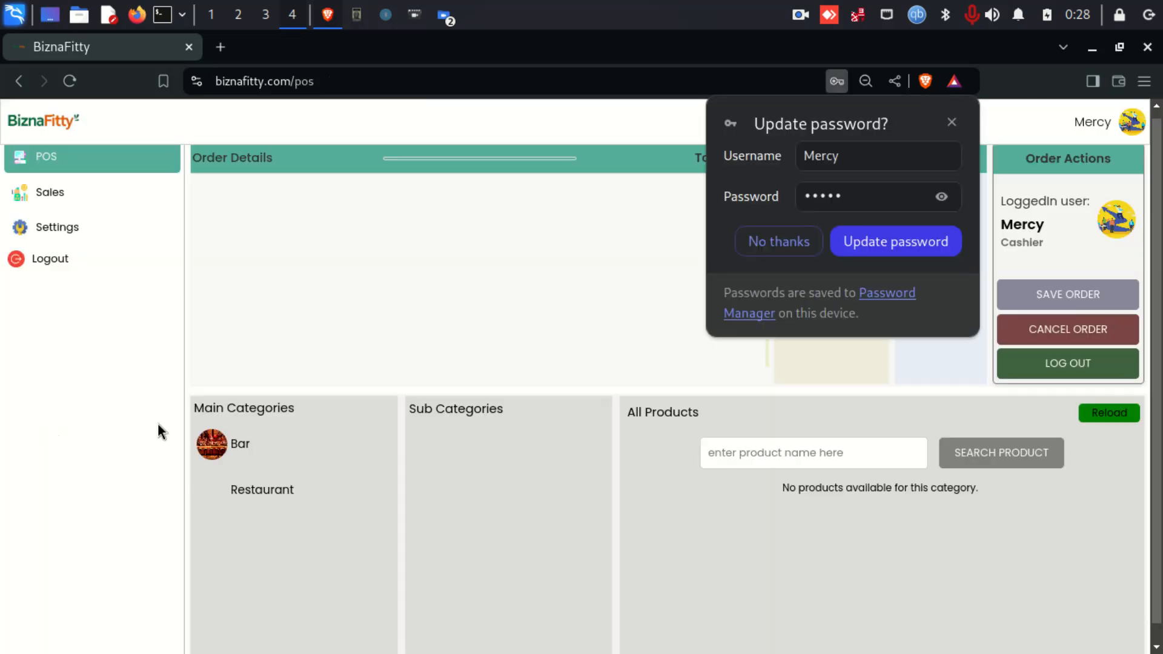
- Open Sales and view the details of the pending, unpaid 6,810 order
{"action": "left_click", "coordinate": [951, 121]}
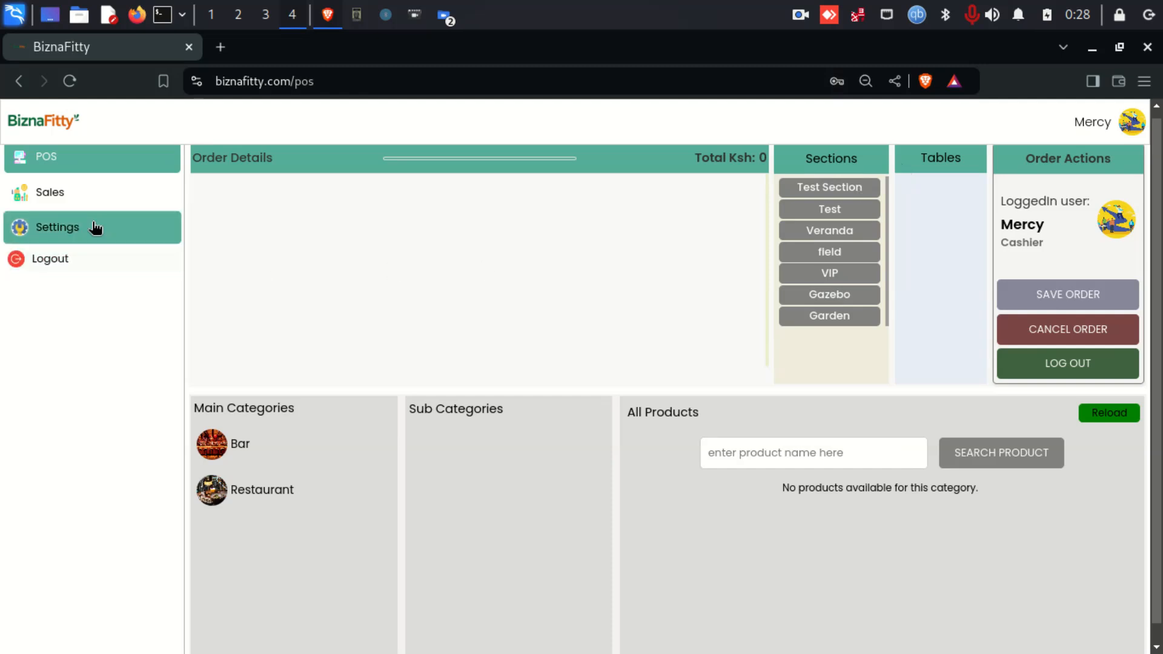
{"action": "left_click", "coordinate": [58, 203]}
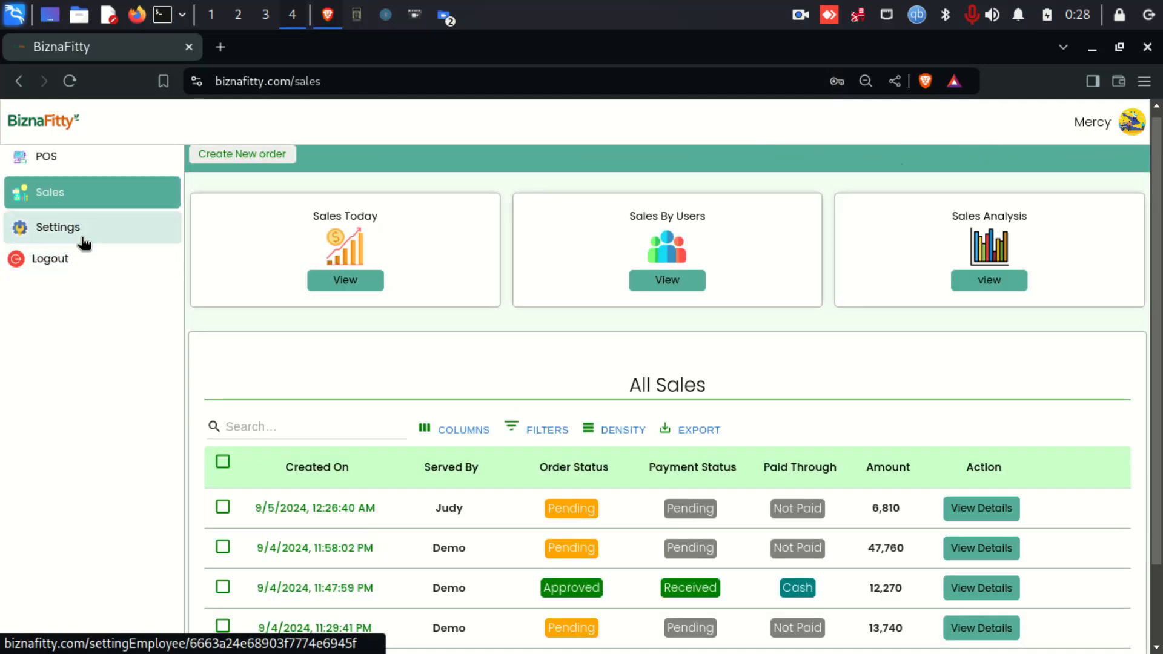
{"action": "scroll", "coordinate": [467, 375], "scroll_direction": "down", "scroll_amount": 2}
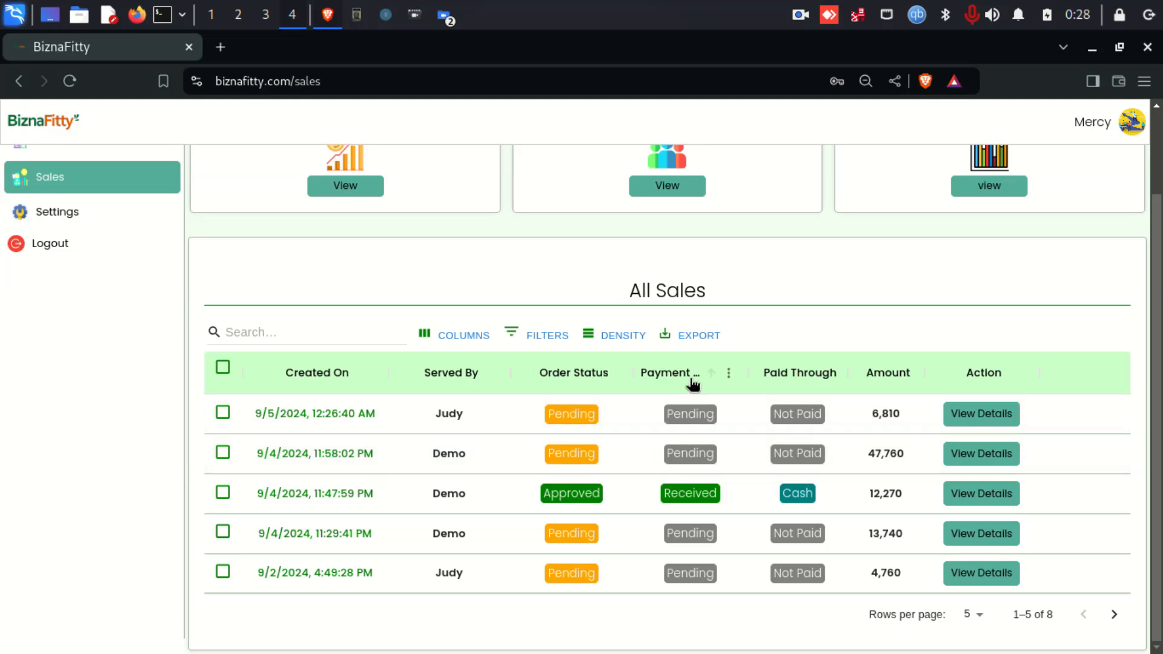
{"action": "left_click", "coordinate": [979, 420]}
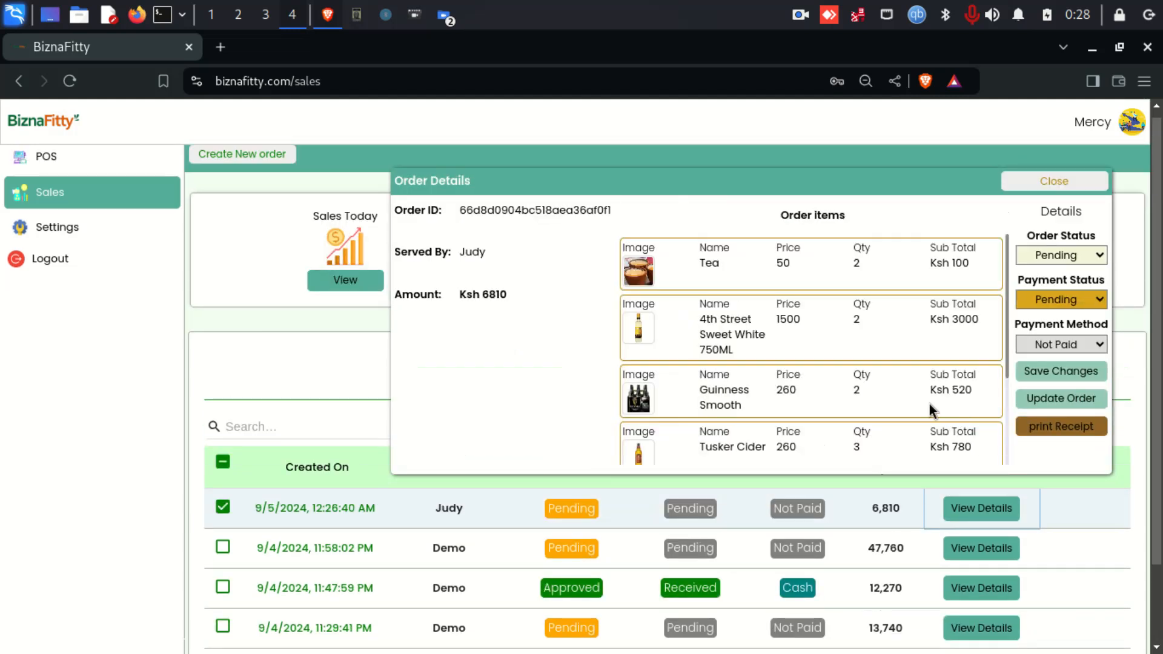
- Set the 6,810 order's status to Approved
{"action": "left_click", "coordinate": [1064, 259]}
{"action": "left_click", "coordinate": [1062, 286]}
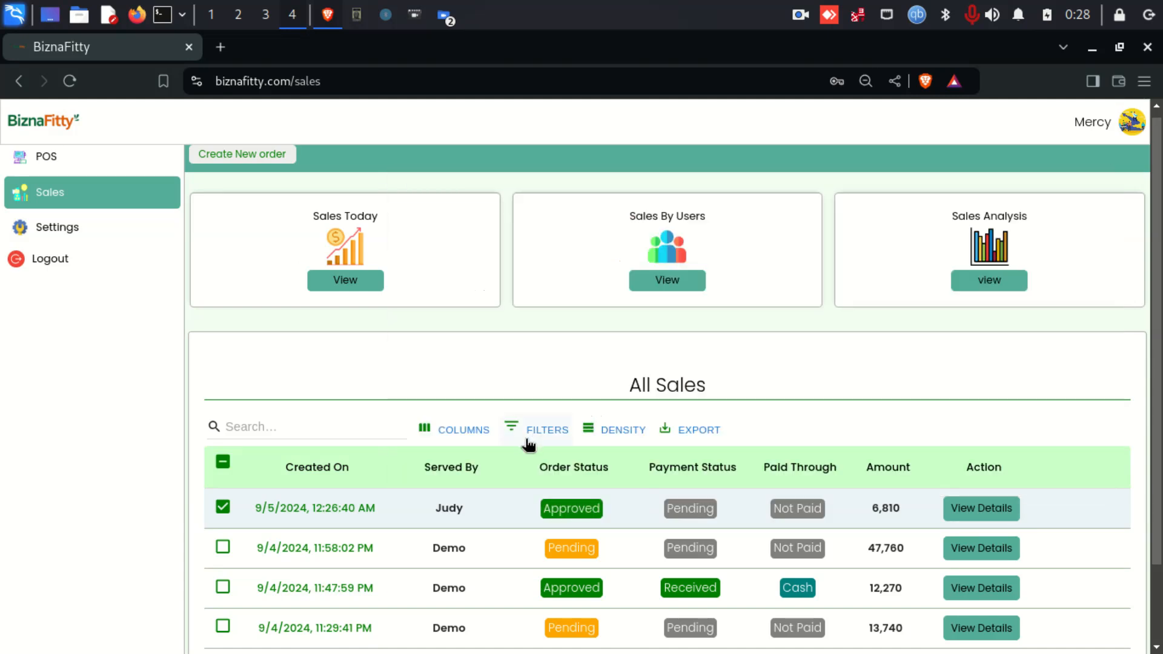
{"action": "left_click", "coordinate": [223, 507]}
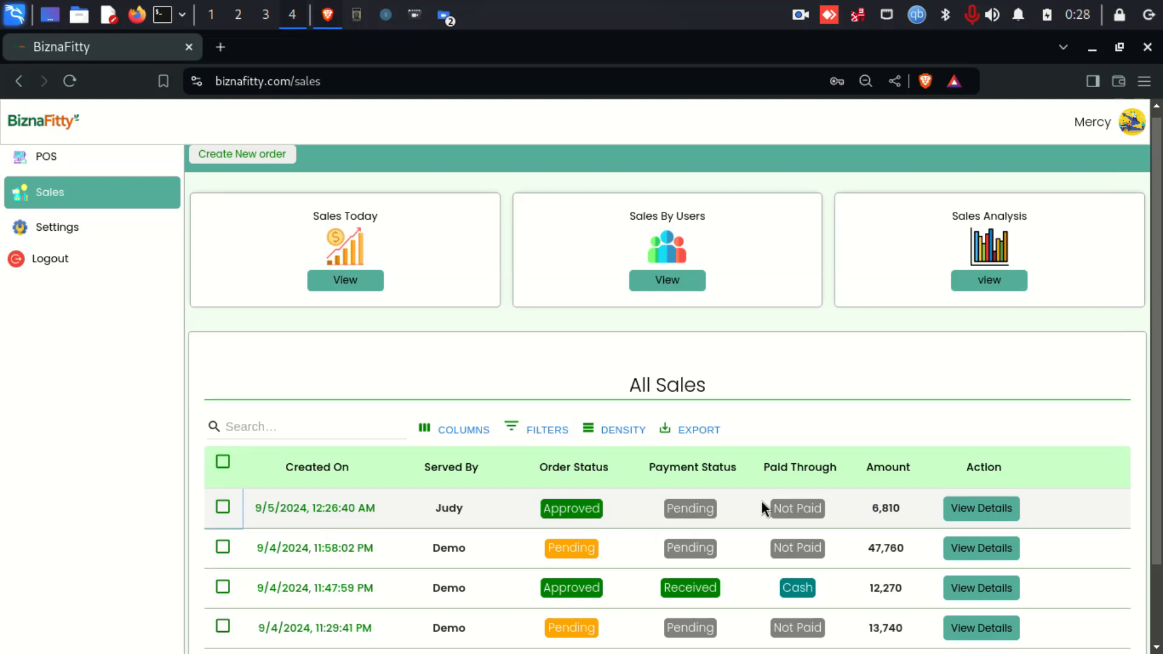
- Record the order's payment as Received via M-Pesa with its transaction code, save, and open Sales Analysis
{"action": "left_click", "coordinate": [971, 508]}
{"action": "left_click", "coordinate": [1036, 301]}
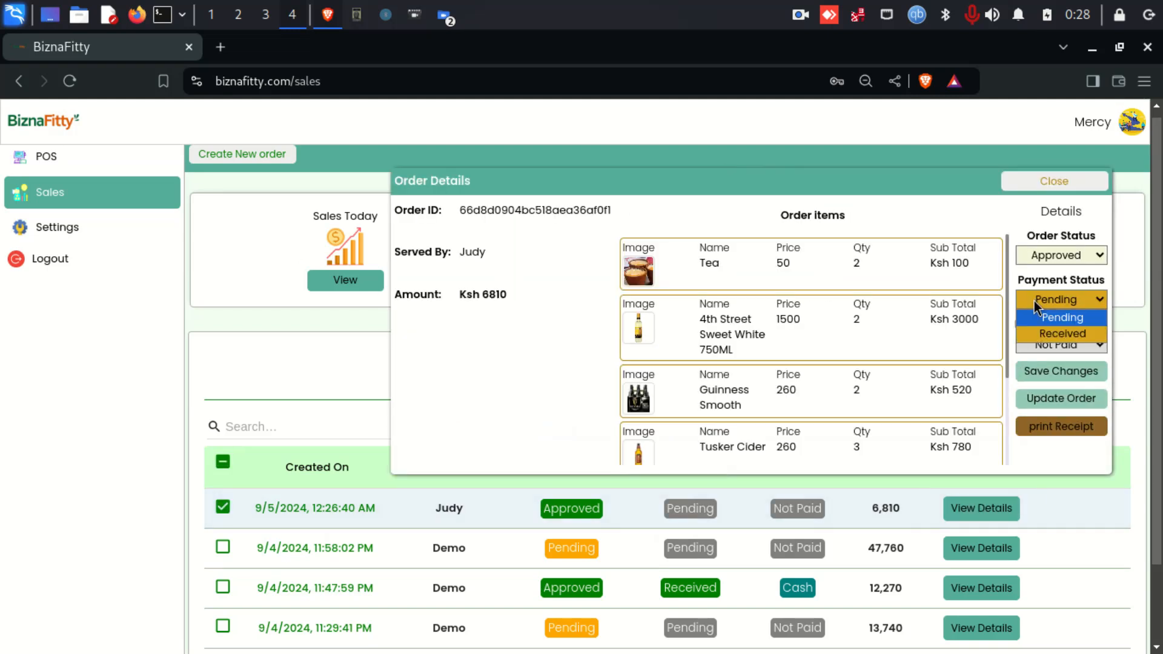
{"action": "left_click", "coordinate": [1044, 333]}
{"action": "left_click", "coordinate": [1042, 344]}
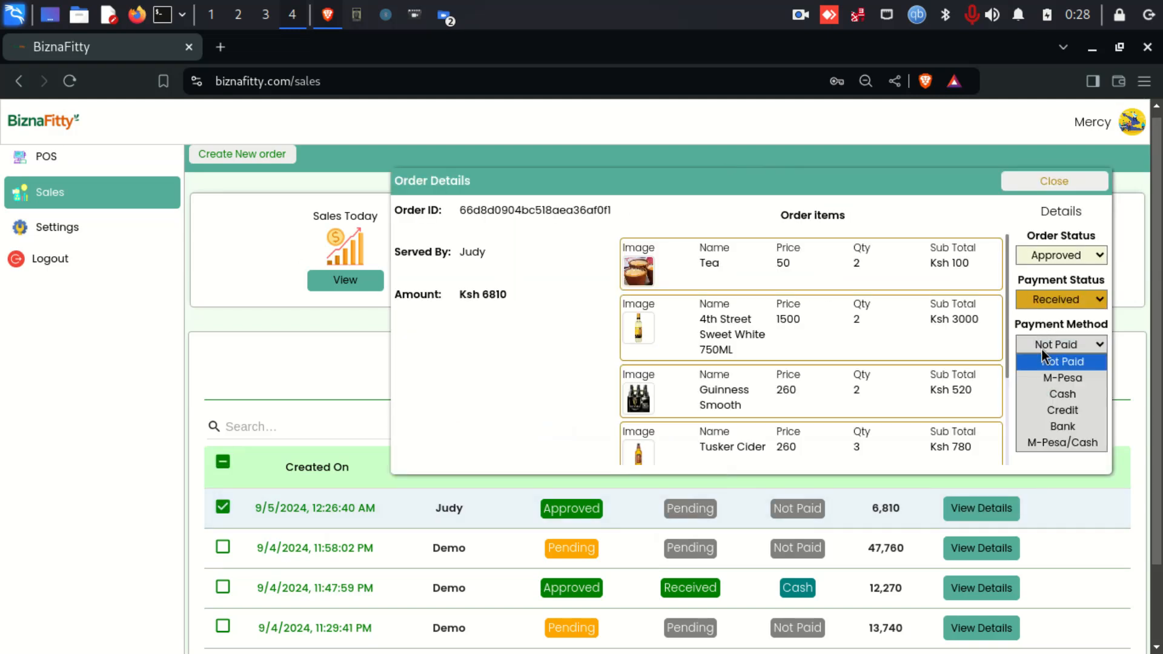
{"action": "left_click", "coordinate": [1060, 411]}
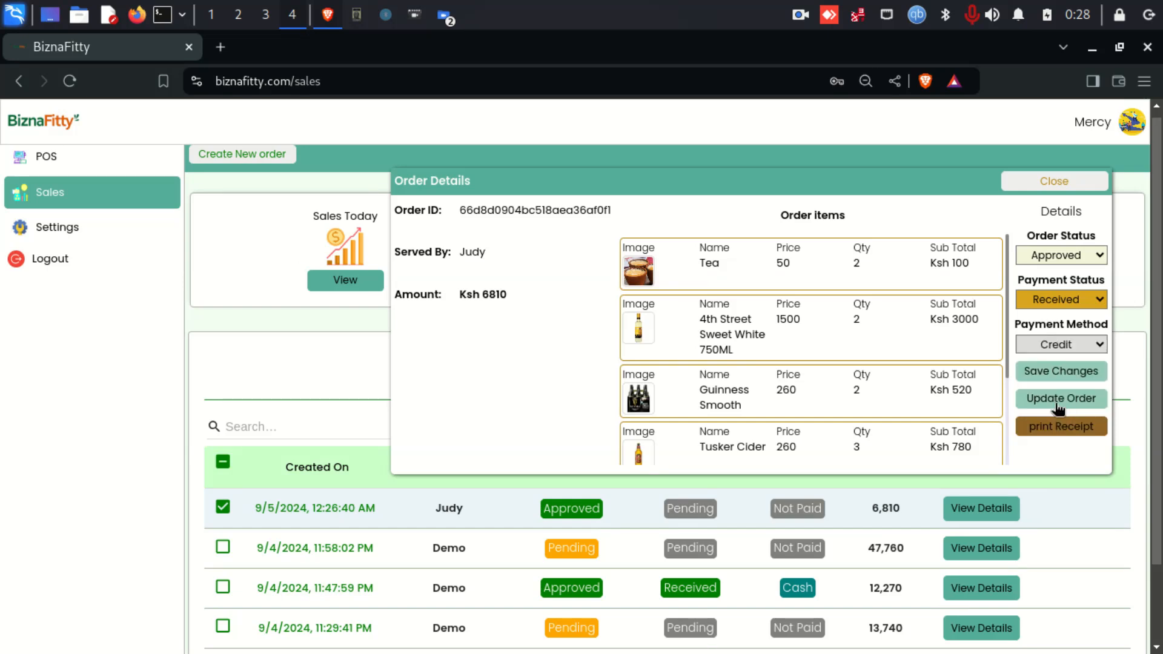
{"action": "left_click", "coordinate": [1051, 343]}
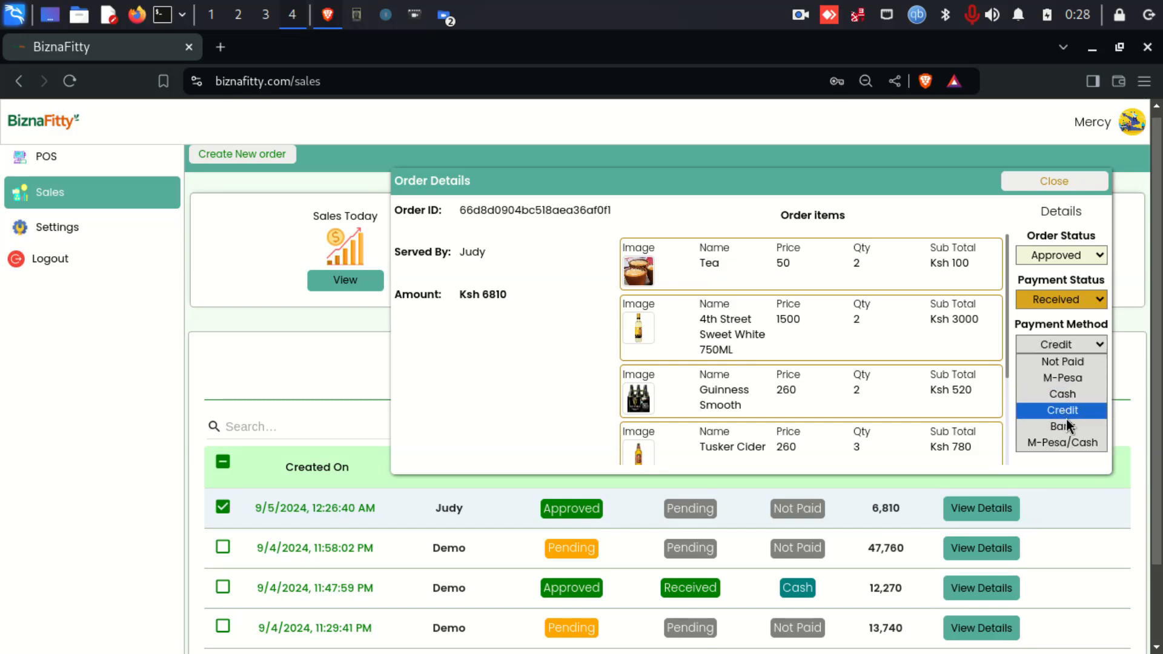
{"action": "left_click", "coordinate": [1063, 377]}
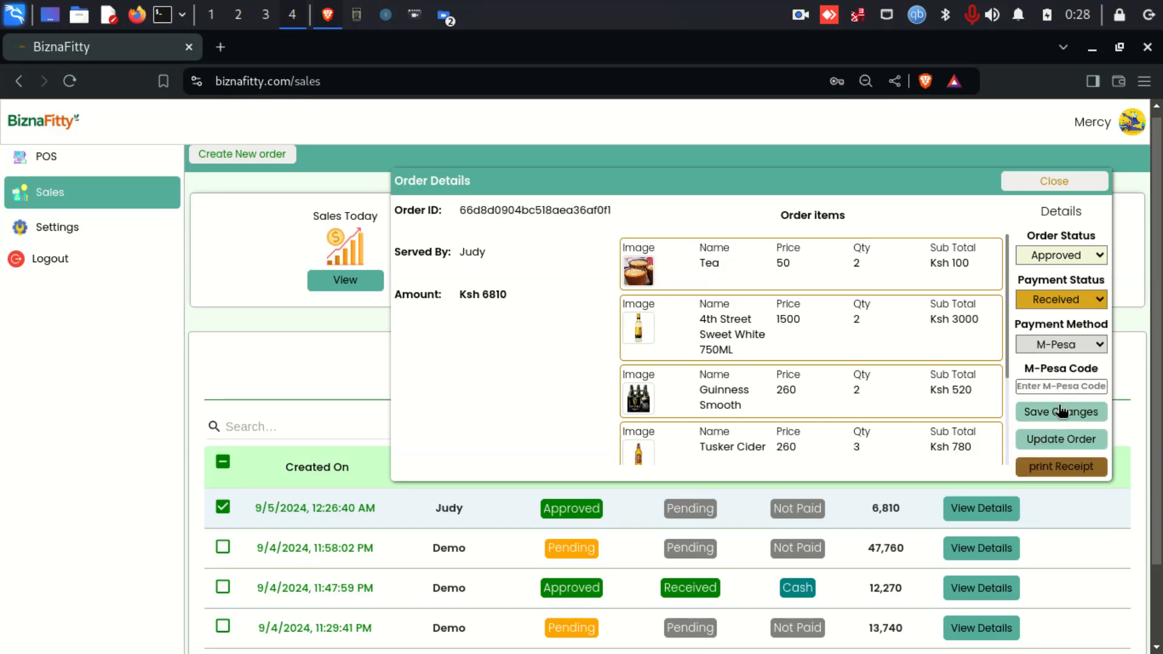
{"action": "left_click", "coordinate": [1043, 389]}
{"action": "type", "text": "gdhf"}
{"action": "left_click", "coordinate": [1060, 414]}
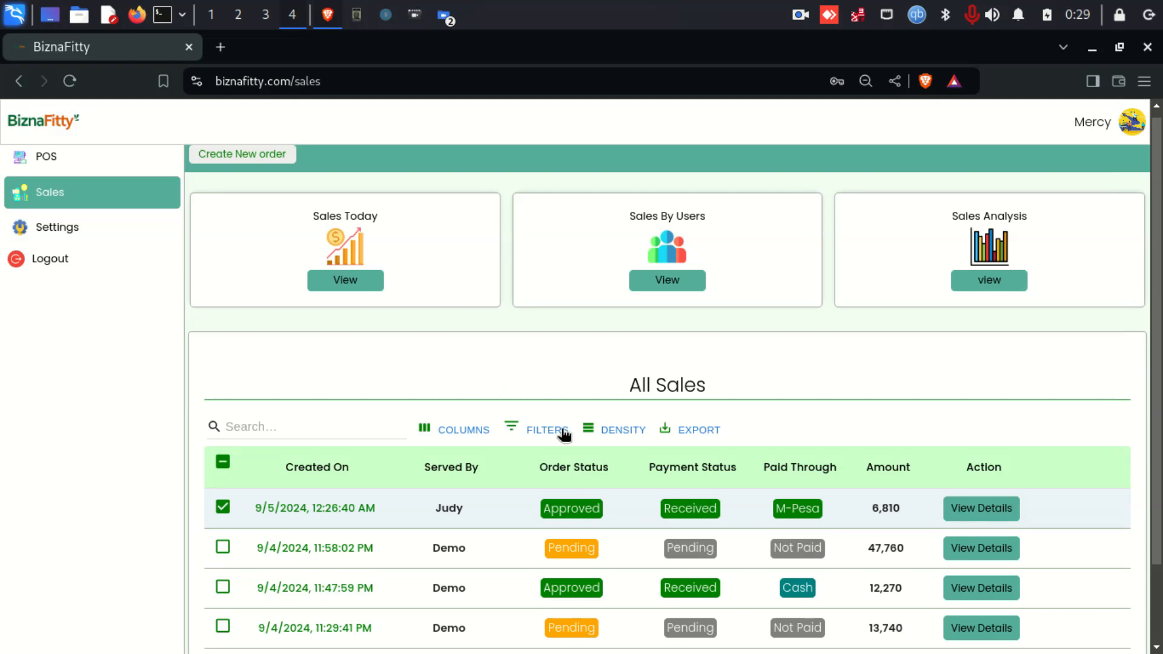
{"action": "left_click", "coordinate": [223, 509]}
{"action": "left_click", "coordinate": [995, 280]}
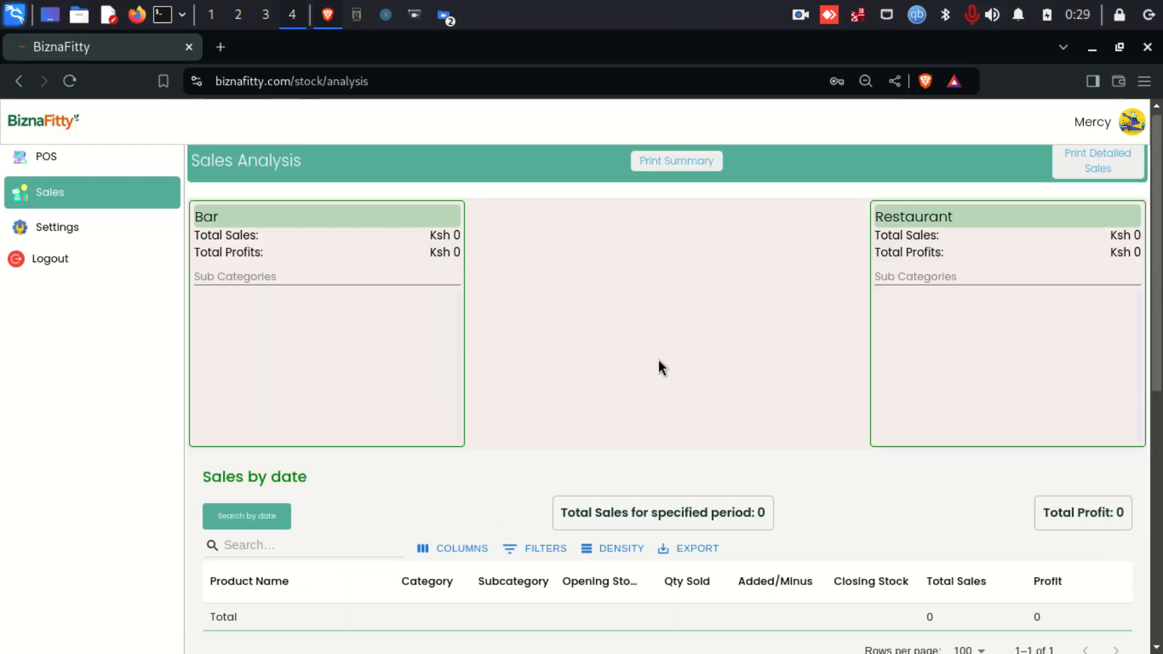
- Search sales by date on 09/05/2024 with the start time set to 12:10 AM
{"action": "scroll", "coordinate": [659, 364], "scroll_direction": "down", "scroll_amount": 3}
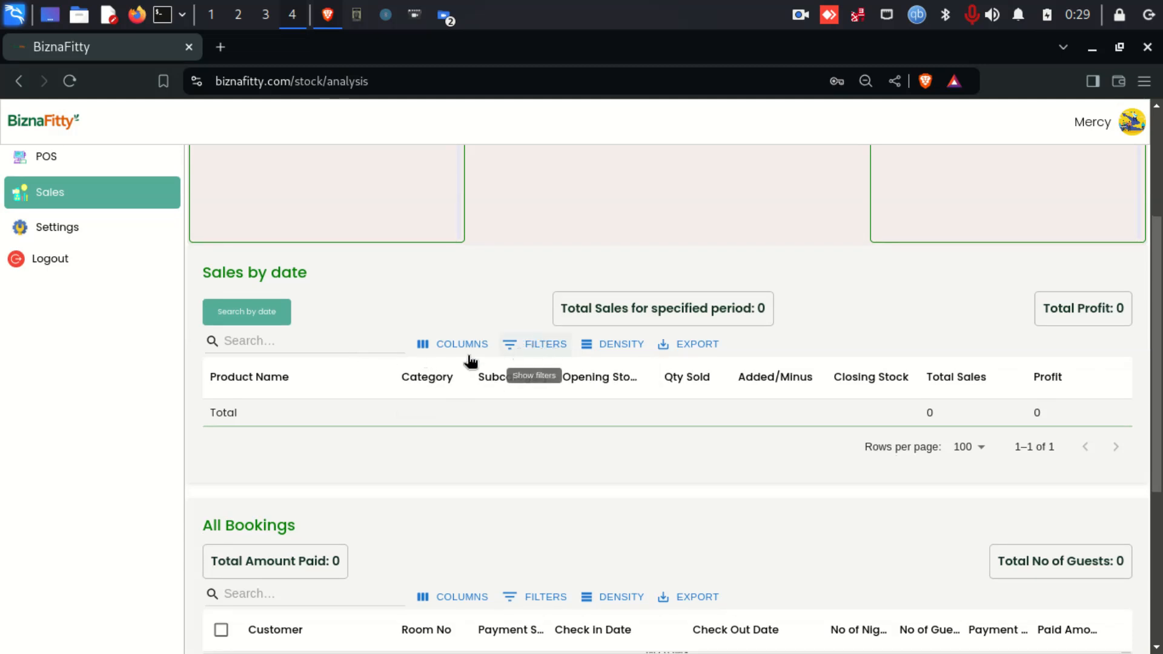
{"action": "scroll", "coordinate": [368, 361], "scroll_direction": "down", "scroll_amount": 3}
{"action": "scroll", "coordinate": [367, 360], "scroll_direction": "up", "scroll_amount": 2}
{"action": "scroll", "coordinate": [366, 358], "scroll_direction": "up", "scroll_amount": 1}
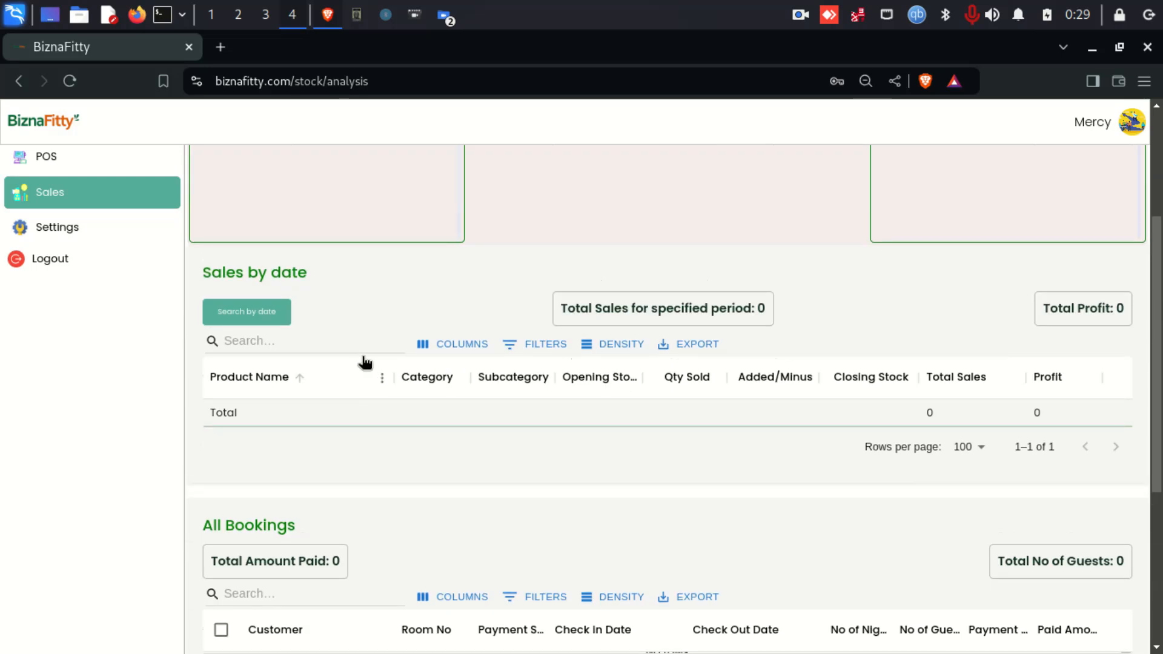
{"action": "left_click", "coordinate": [264, 316]}
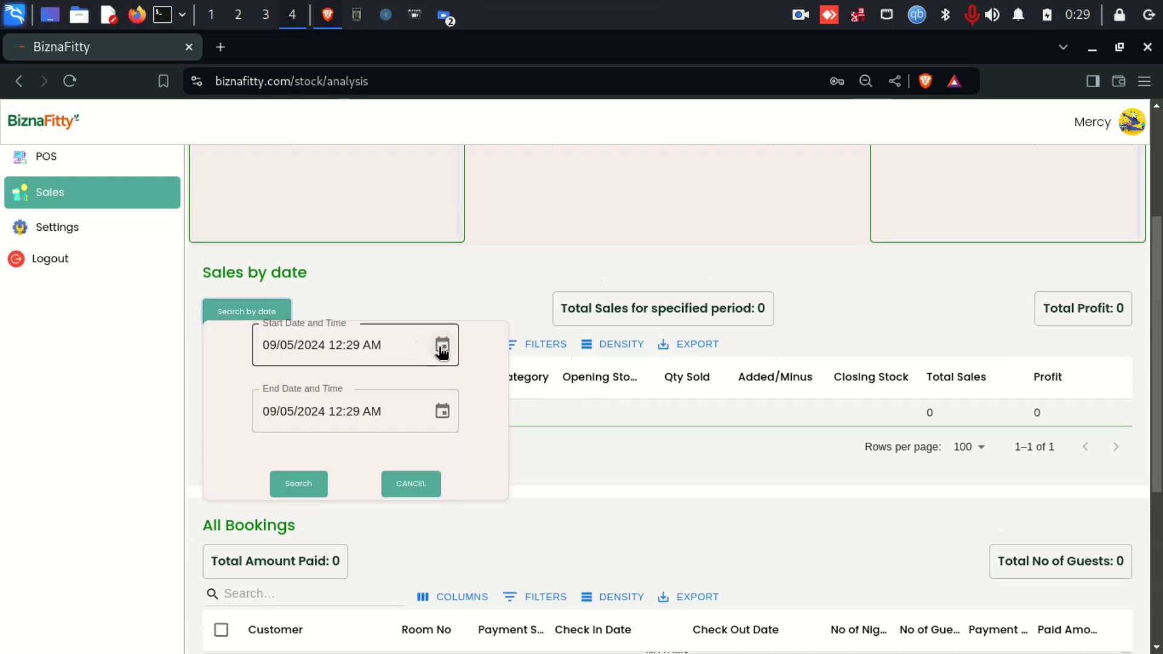
{"action": "left_click", "coordinate": [444, 347]}
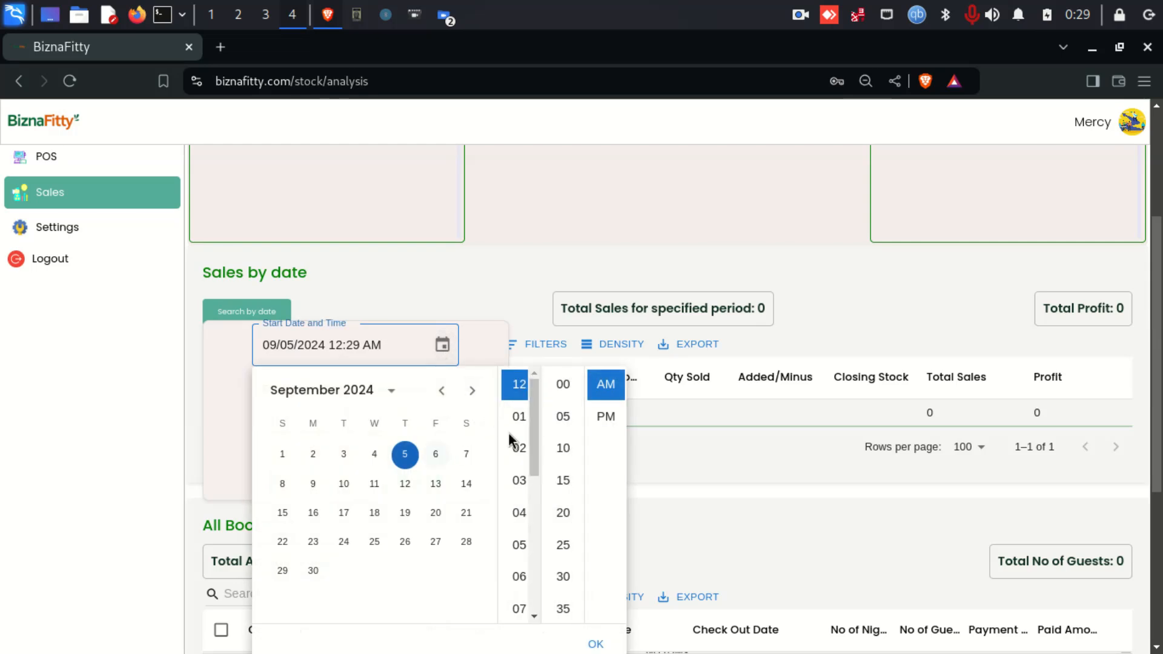
{"action": "left_click", "coordinate": [558, 394]}
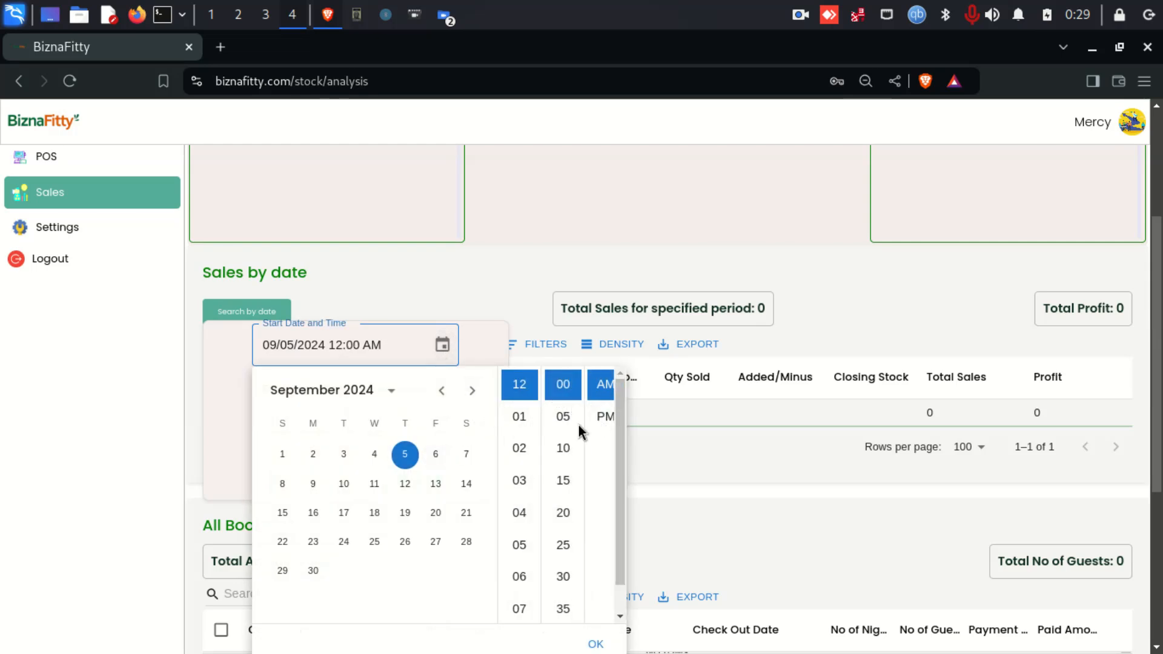
{"action": "left_click", "coordinate": [560, 416]}
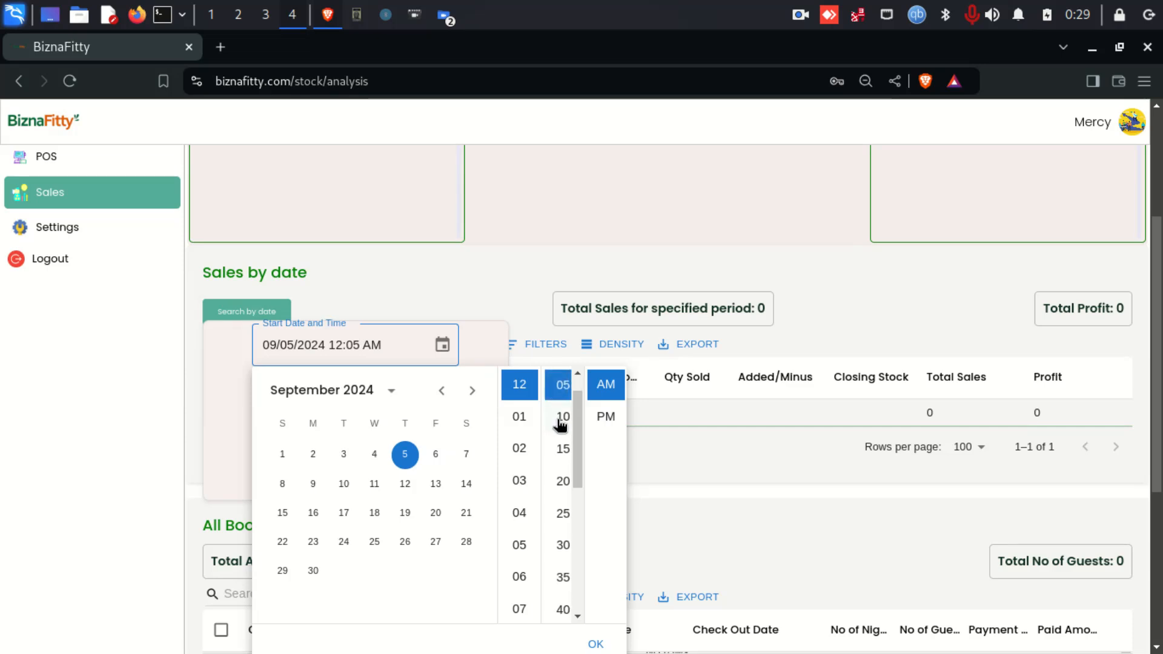
{"action": "left_click", "coordinate": [560, 418]}
{"action": "scroll", "coordinate": [678, 459], "scroll_direction": "down", "scroll_amount": 4}
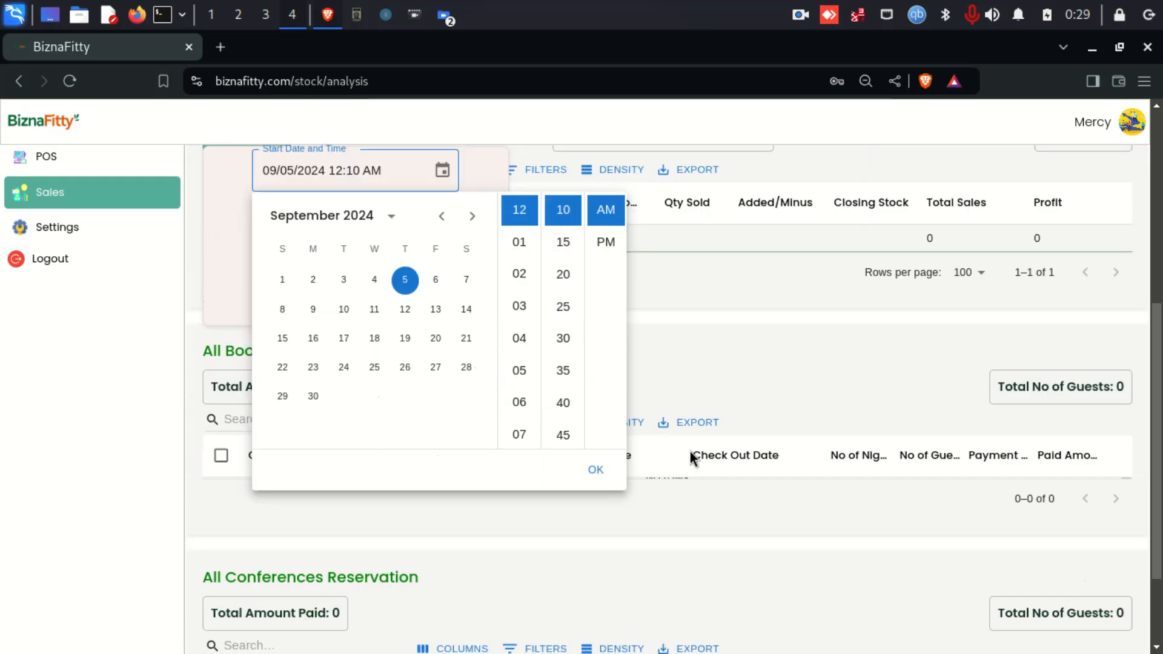
{"action": "left_click", "coordinate": [597, 436]}
{"action": "scroll", "coordinate": [495, 454], "scroll_direction": "up", "scroll_amount": 2}
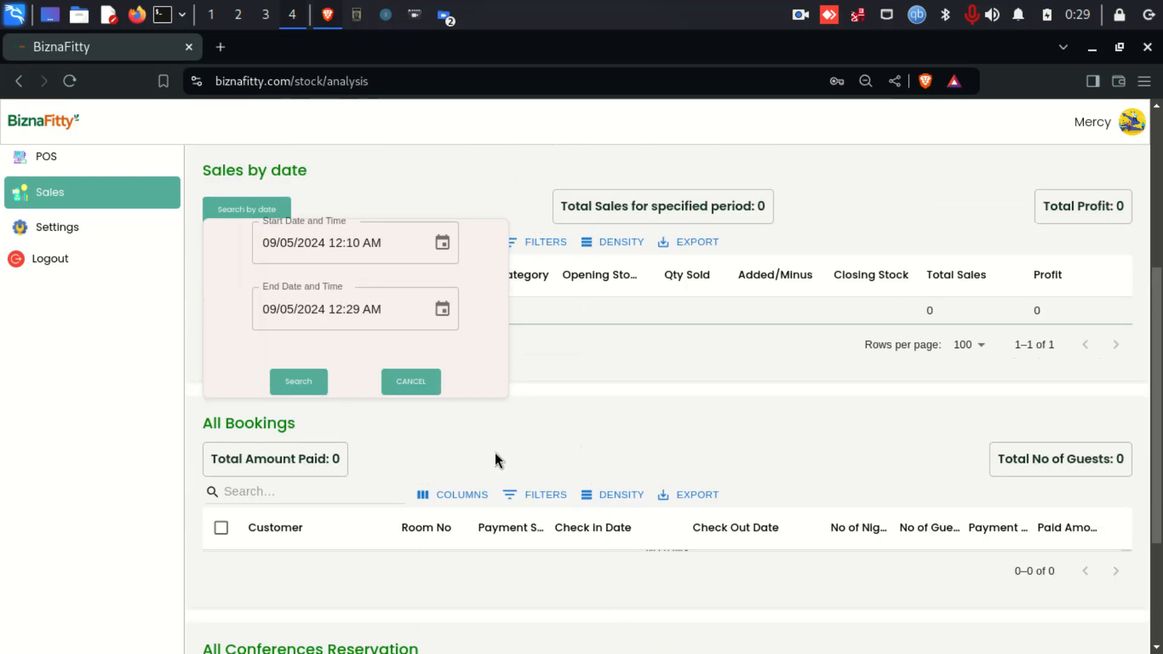
{"action": "left_click", "coordinate": [292, 383]}
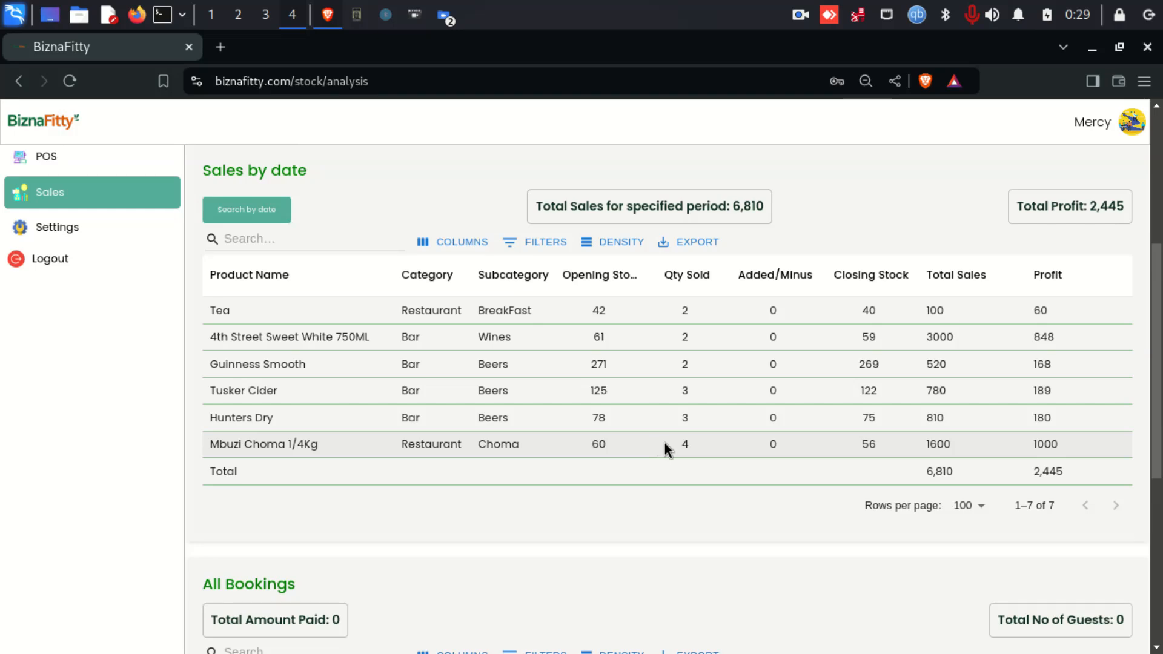
- Confirm the Sales by date results total 6,810, then go to the cashier's Settings page
{"action": "scroll", "coordinate": [663, 441], "scroll_direction": "up", "scroll_amount": 3}
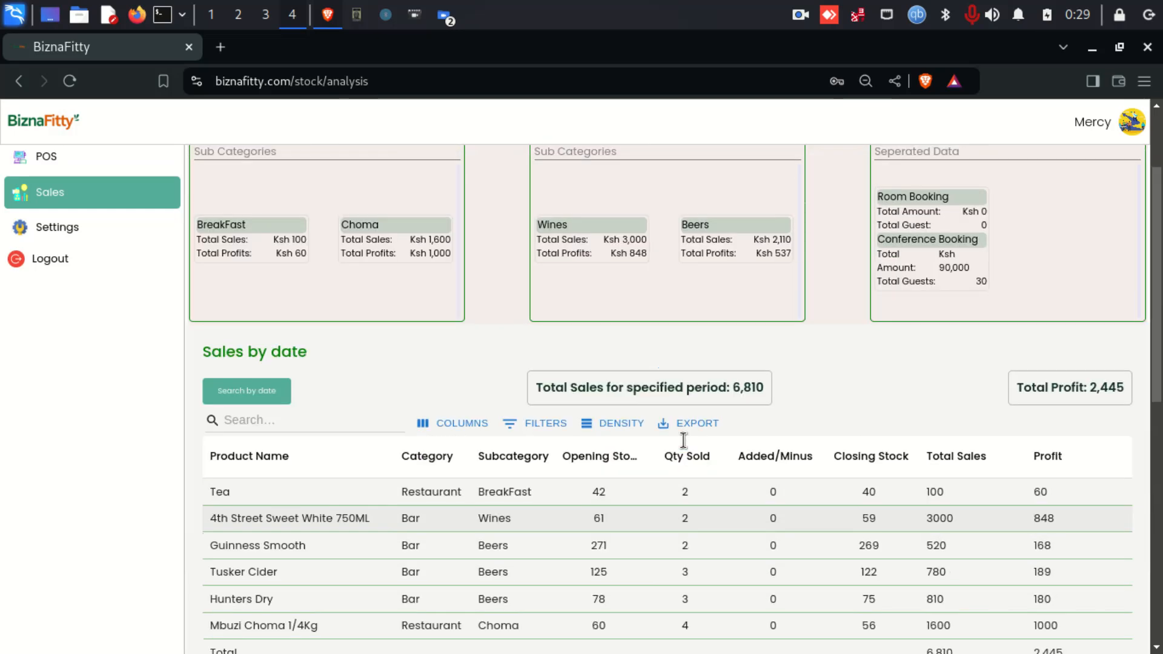
{"action": "scroll", "coordinate": [685, 442], "scroll_direction": "up", "scroll_amount": 2}
{"action": "scroll", "coordinate": [685, 441], "scroll_direction": "down", "scroll_amount": 4}
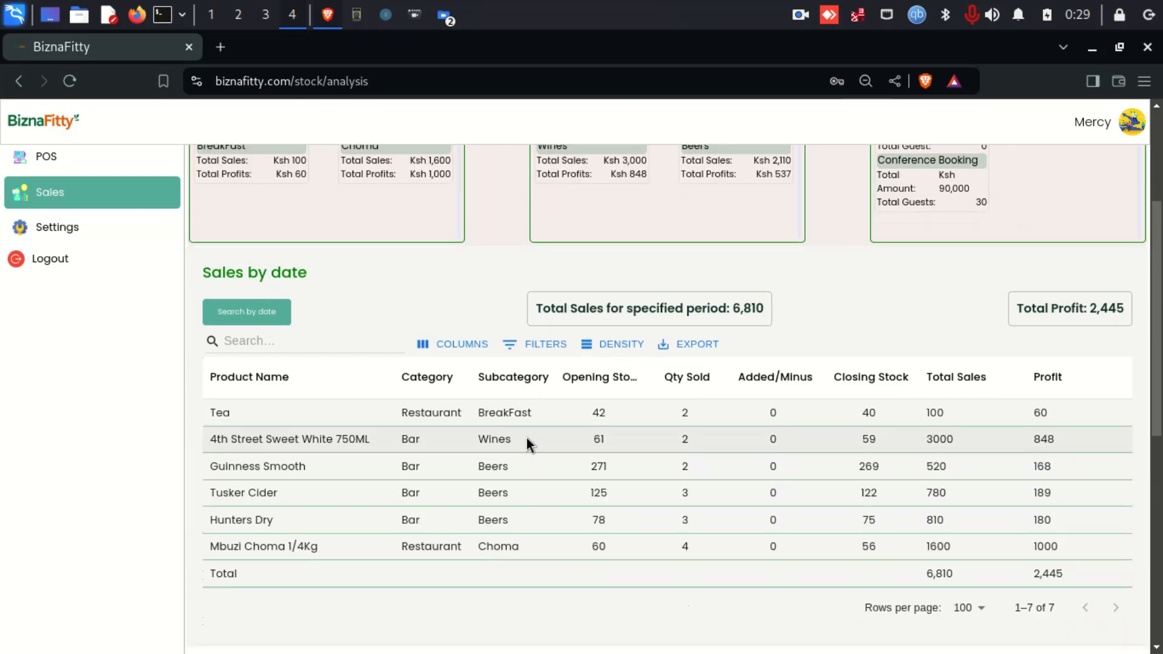
{"action": "scroll", "coordinate": [525, 437], "scroll_direction": "up", "scroll_amount": 3}
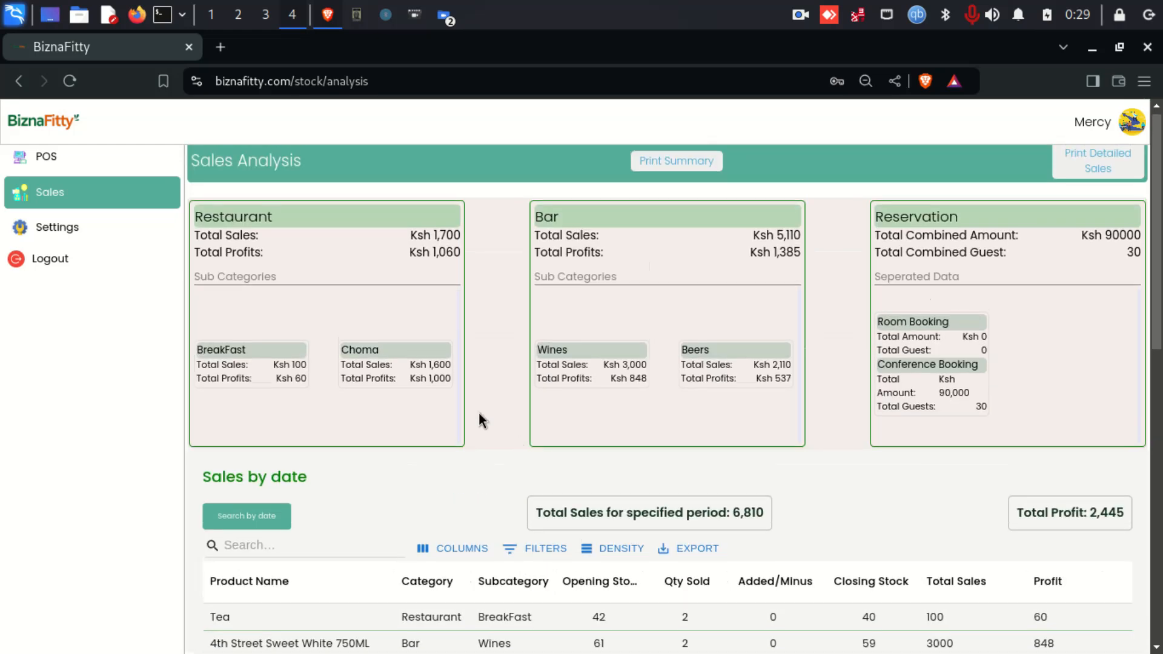
{"action": "left_click", "coordinate": [66, 233]}
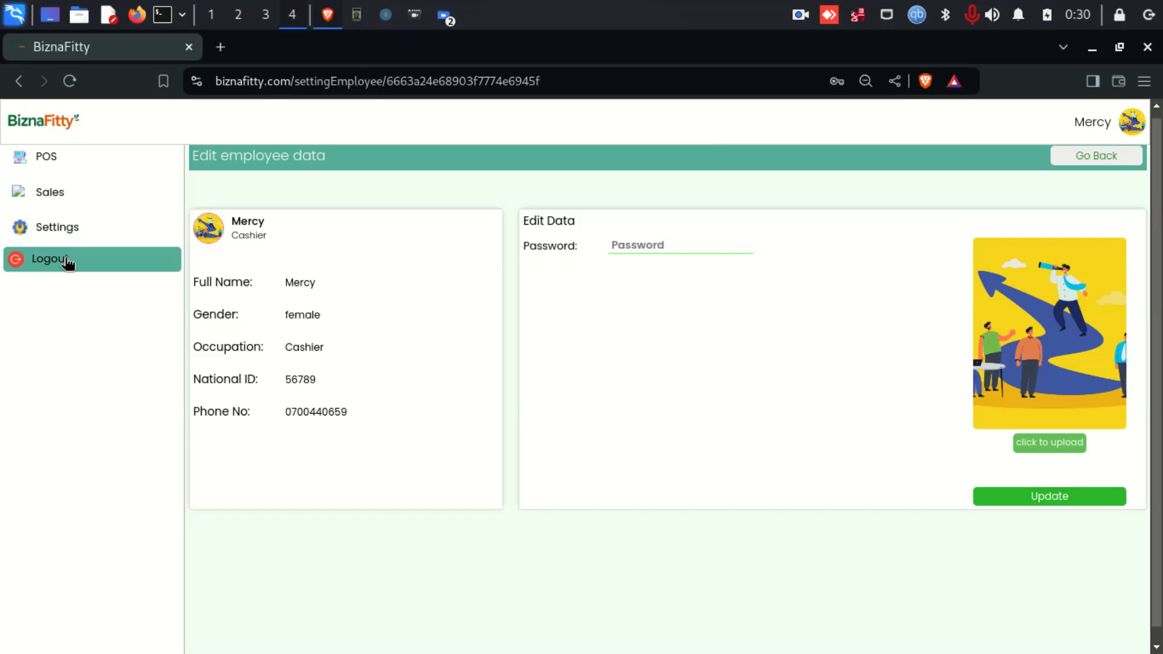
- Log out of the cashier account back to the account-selection screen
{"action": "left_click", "coordinate": [65, 260]}
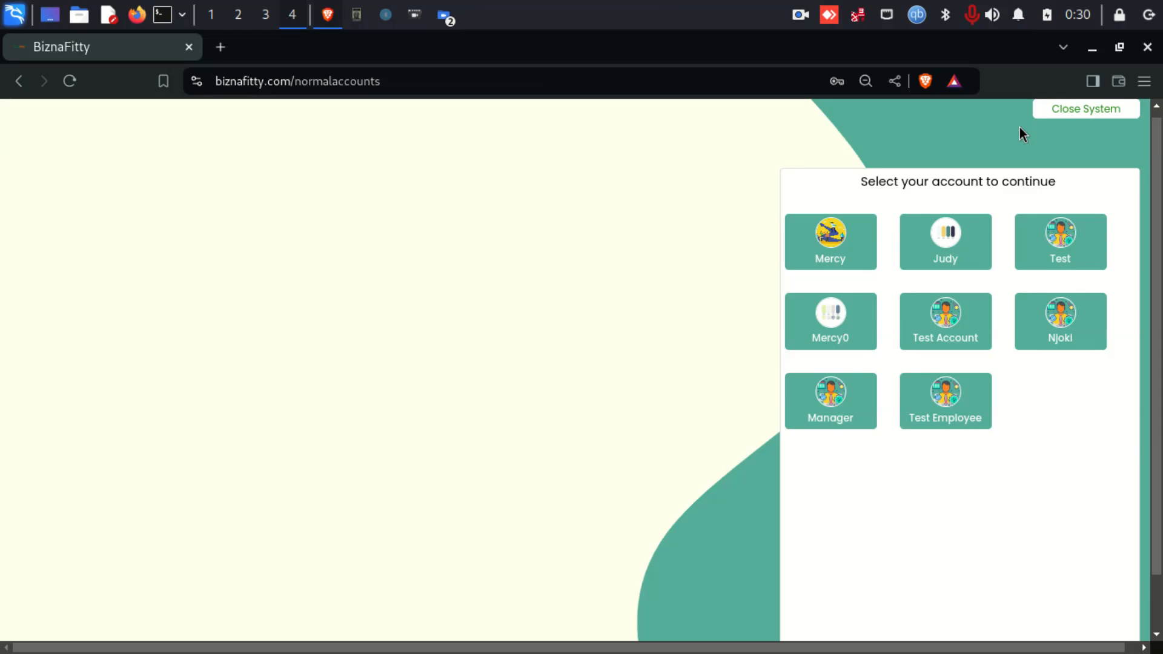
{"action": "scroll", "coordinate": [968, 204], "scroll_direction": "up", "scroll_amount": 1}
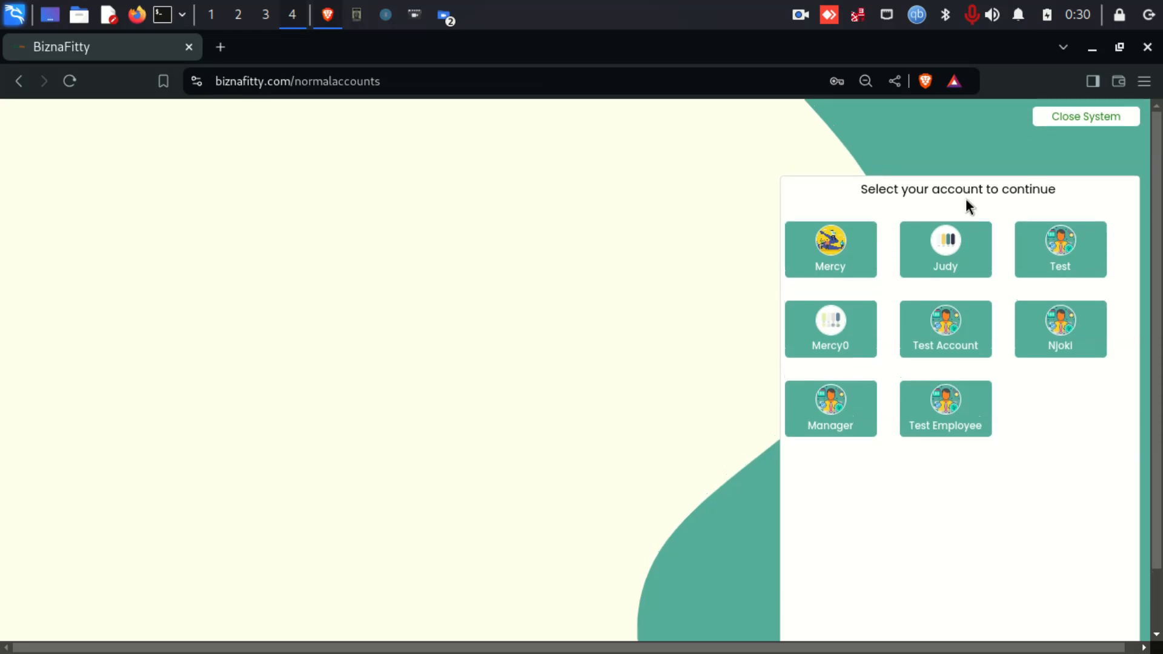